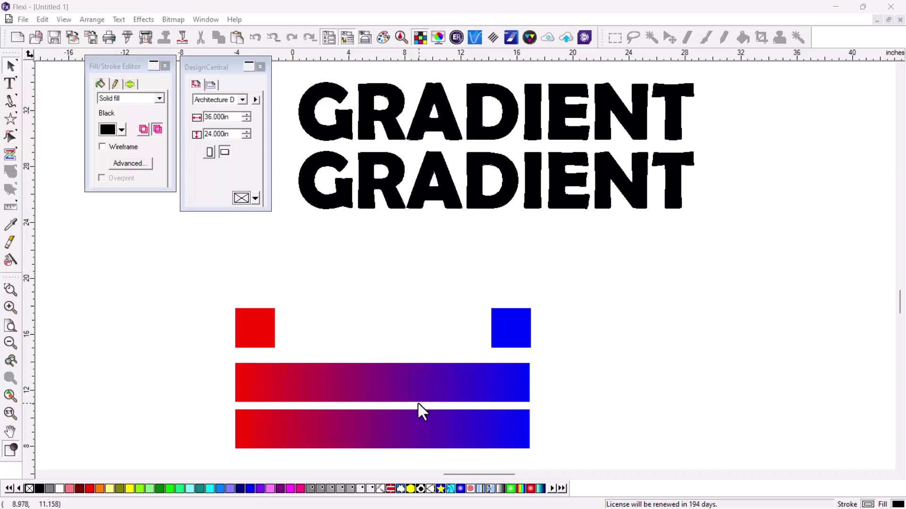
Zoom in on the red and blue squares and the upper gradient bar, moving the Fill/Stroke Editor clear of the red square.
left_click_drag(220, 297, 541, 404)
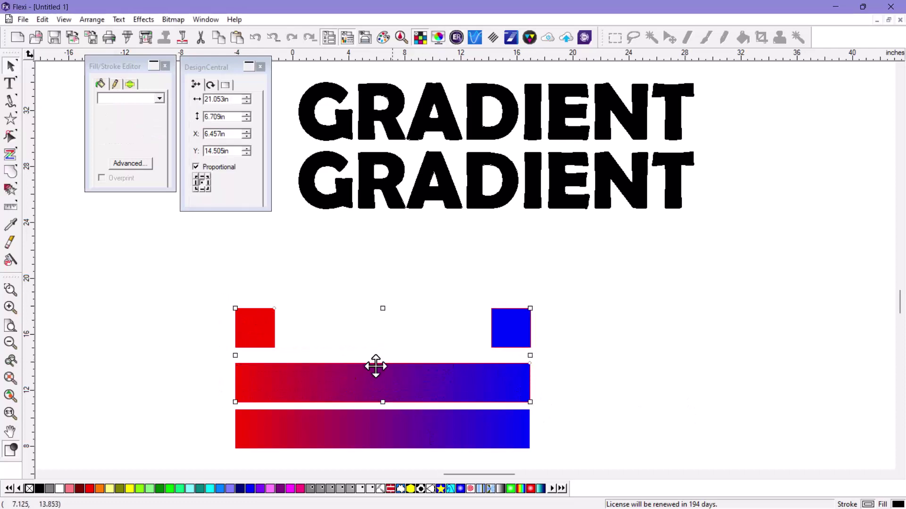
left_click(11, 378)
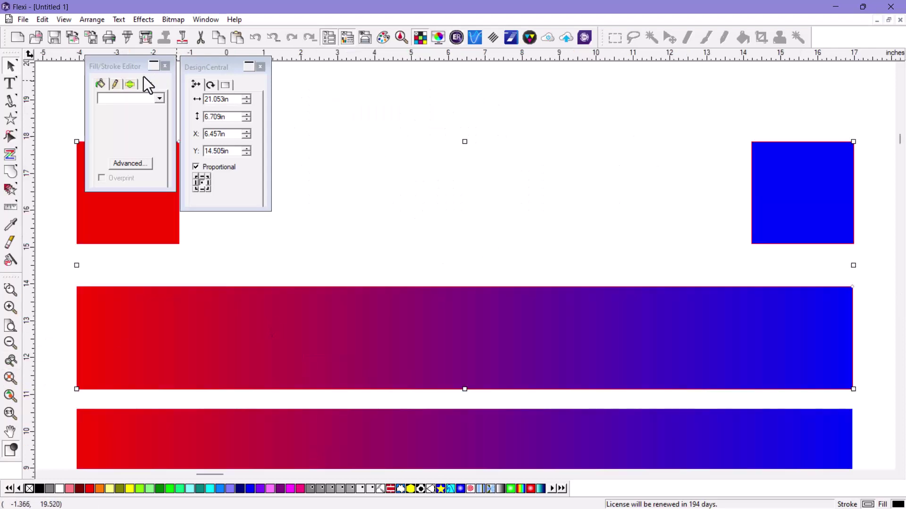
mouse_move(124, 66)
left_mouse_down()
mouse_move(285, 77)
mouse_move(364, 72)
left_mouse_up()
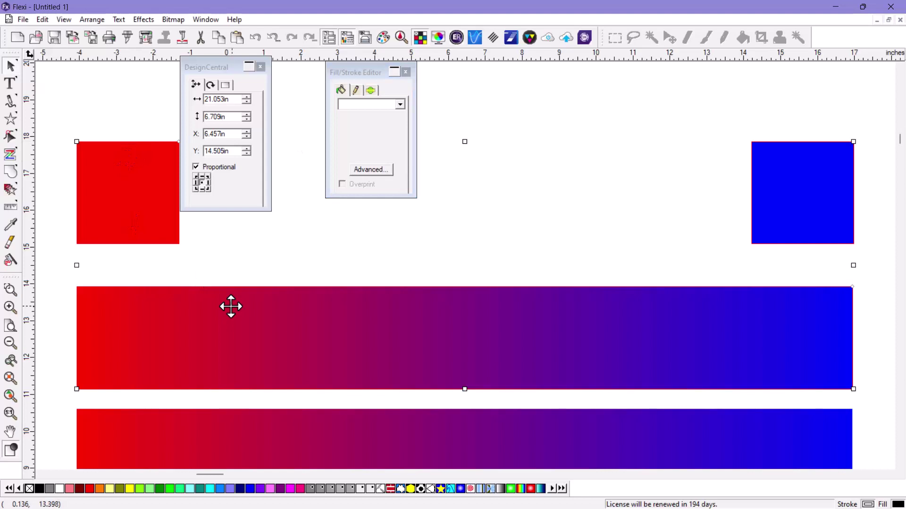
Inspect the fills of the two squares and the upper gradient bar in outline-only display, and restore the filled display.
left_click(335, 261)
left_click(147, 366)
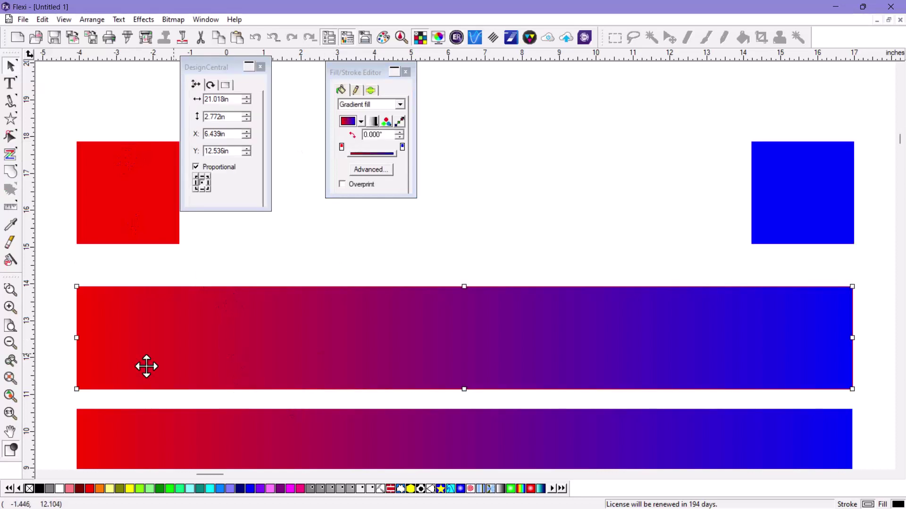
left_click(11, 451)
left_click(477, 228)
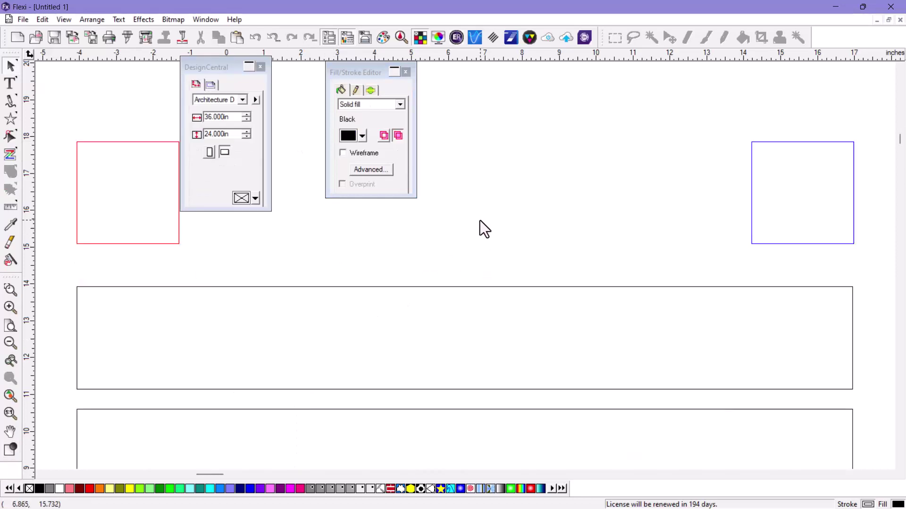
left_click(132, 244)
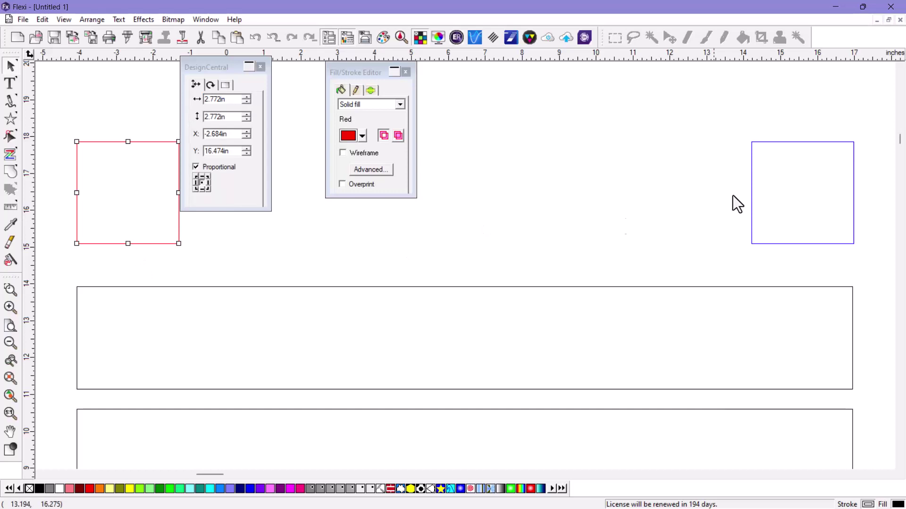
left_click(752, 186)
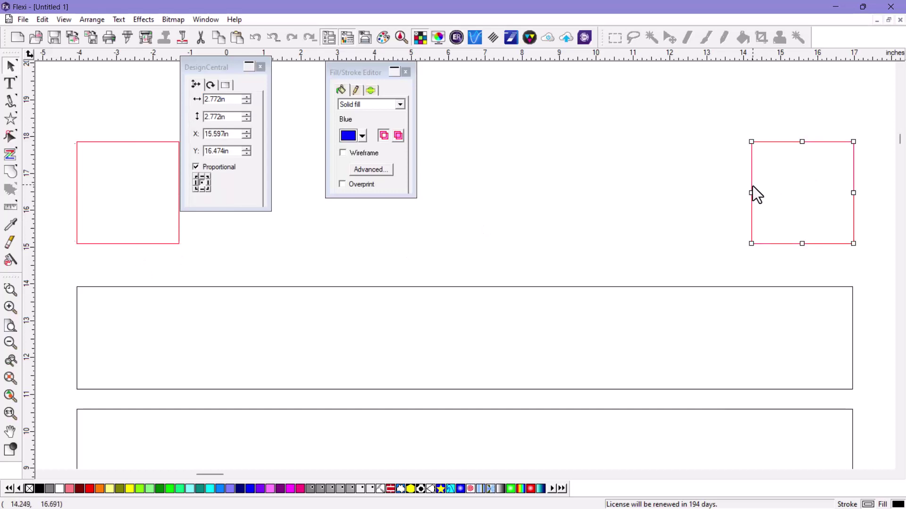
left_click(411, 287)
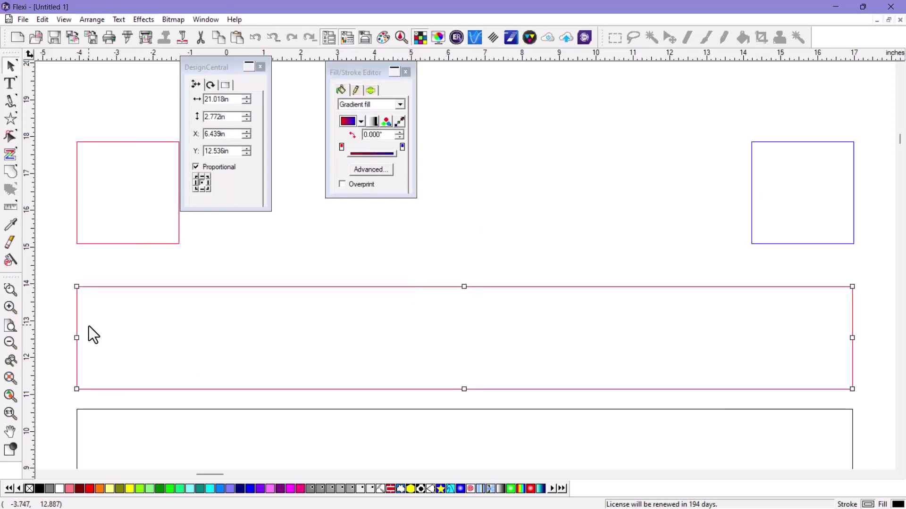
left_click(11, 450)
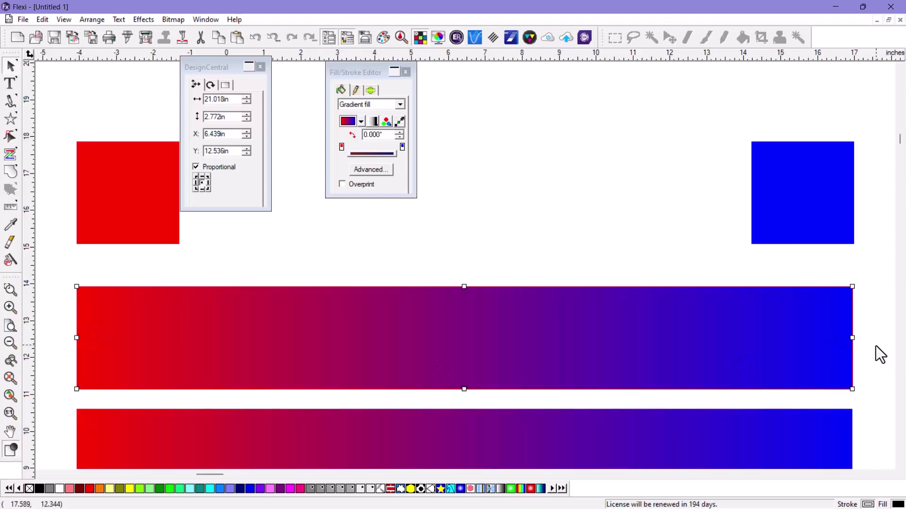
Review the upper gradient bar's gradient fill controls and its advanced fill settings.
left_click(370, 73)
left_click_drag(369, 73, 362, 75)
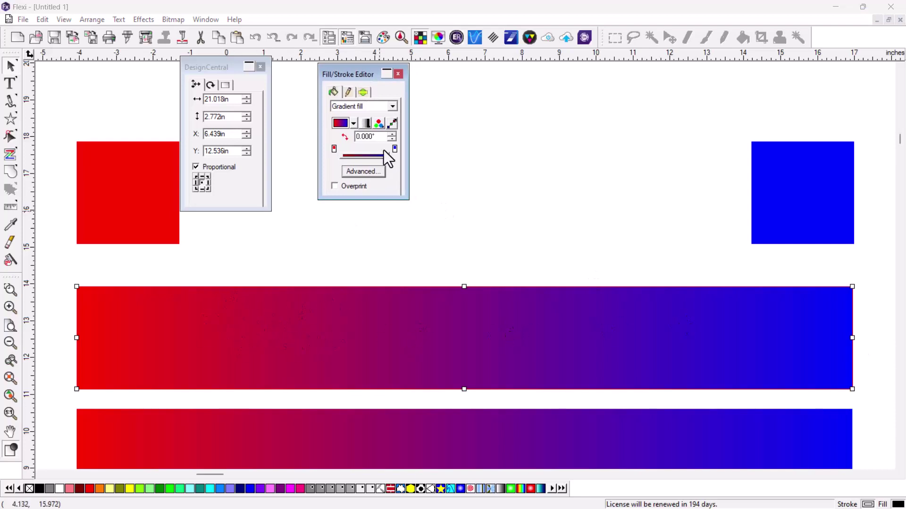
left_click(393, 123)
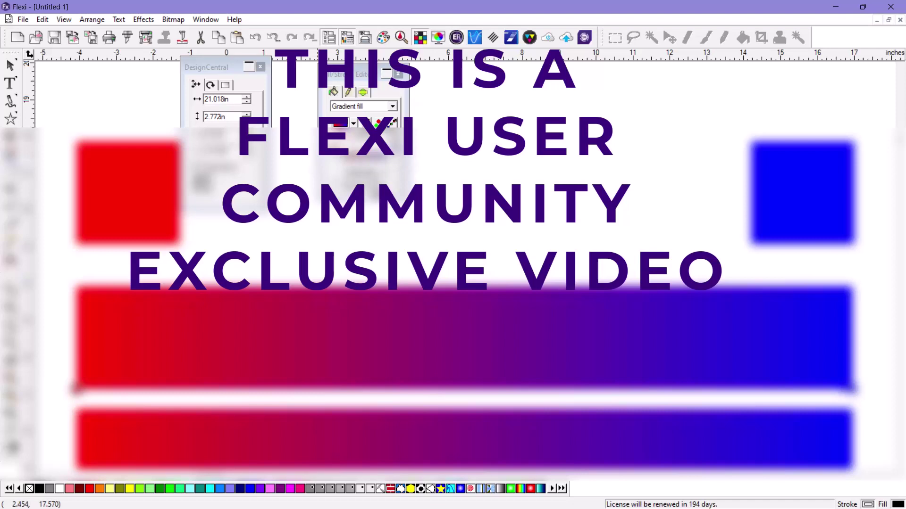
left_click(372, 177)
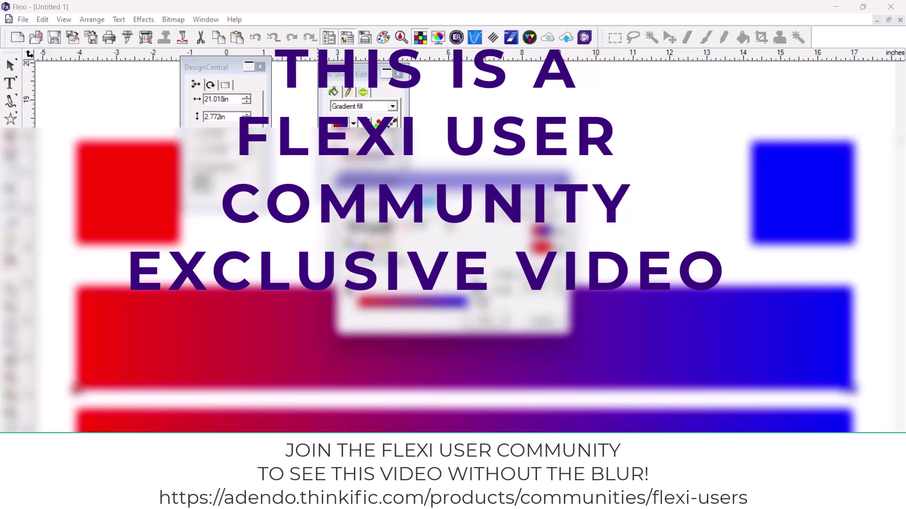
left_click(545, 325)
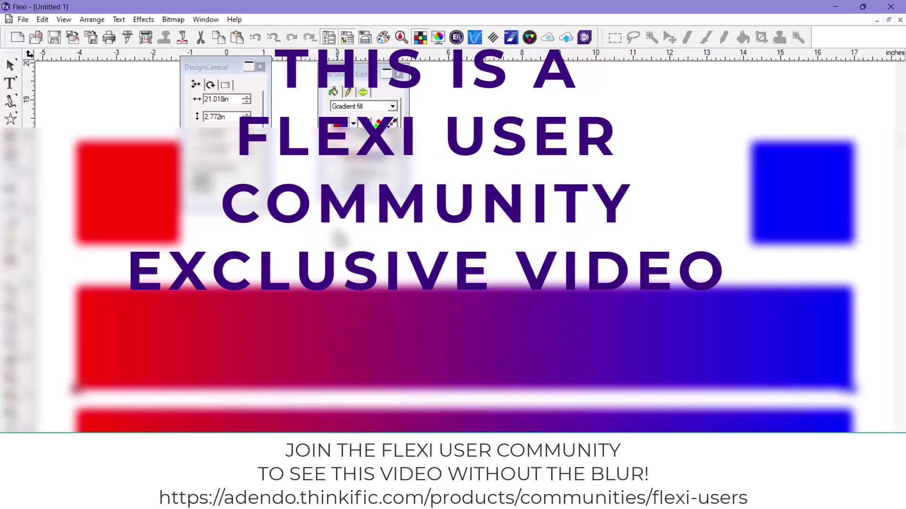
Blend the red square into the blue square using 20 steps.
left_click(122, 152)
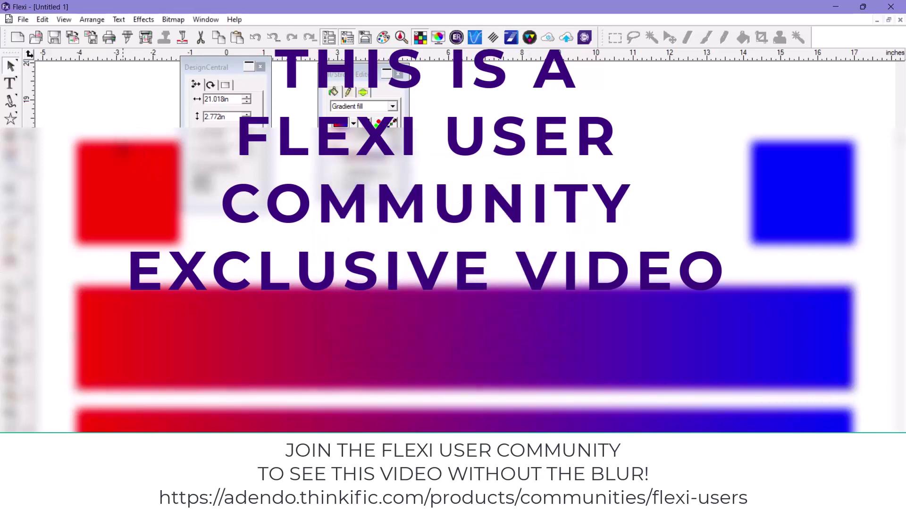
left_click(131, 177)
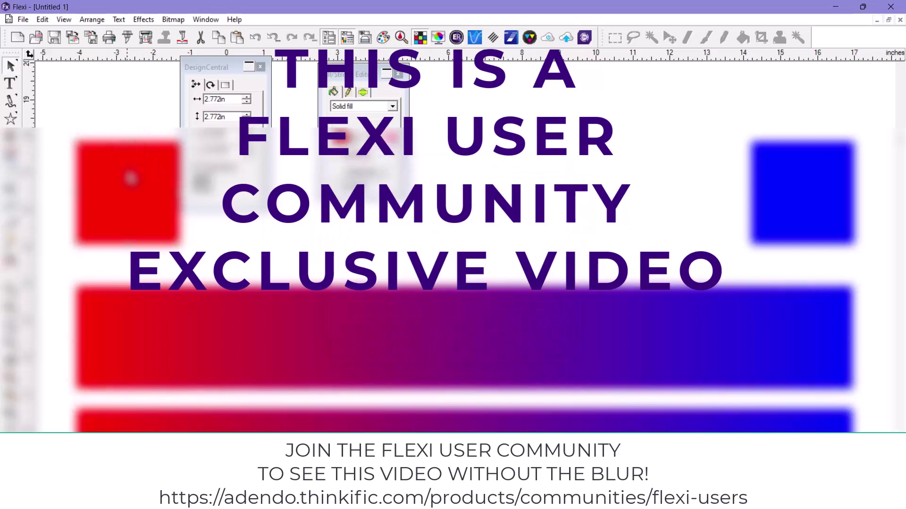
left_click(766, 155, "shift")
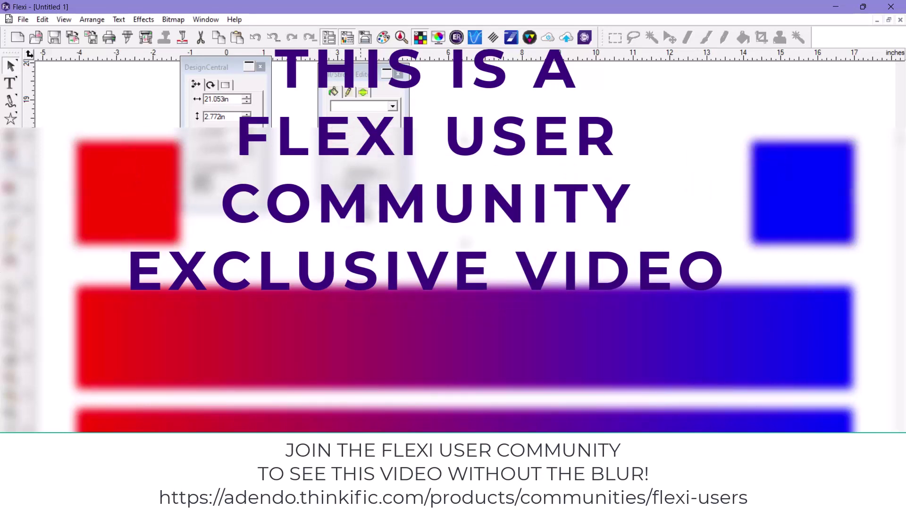
left_click(150, 21)
mouse_move(156, 47)
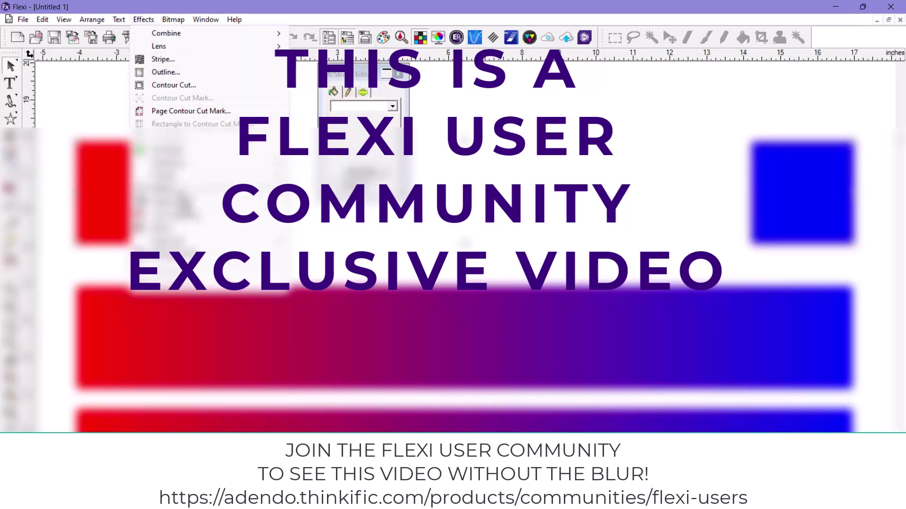
left_click(172, 228)
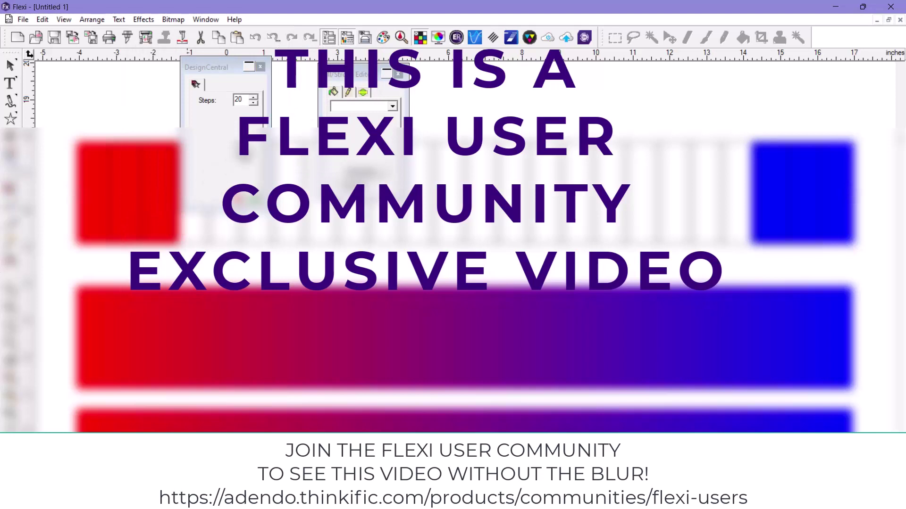
left_click_drag(224, 68, 247, 258)
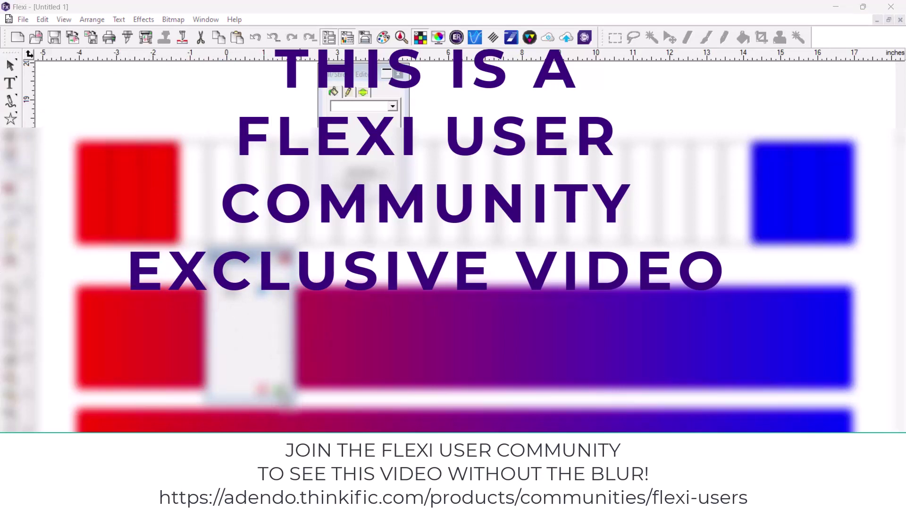
left_click(279, 391)
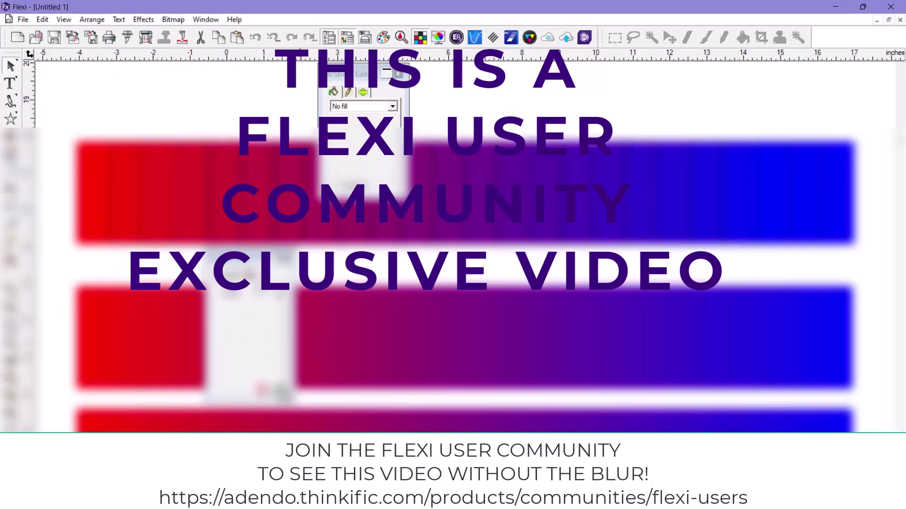
Examine the outlines of the blended shapes and restore the filled display.
left_click(569, 120)
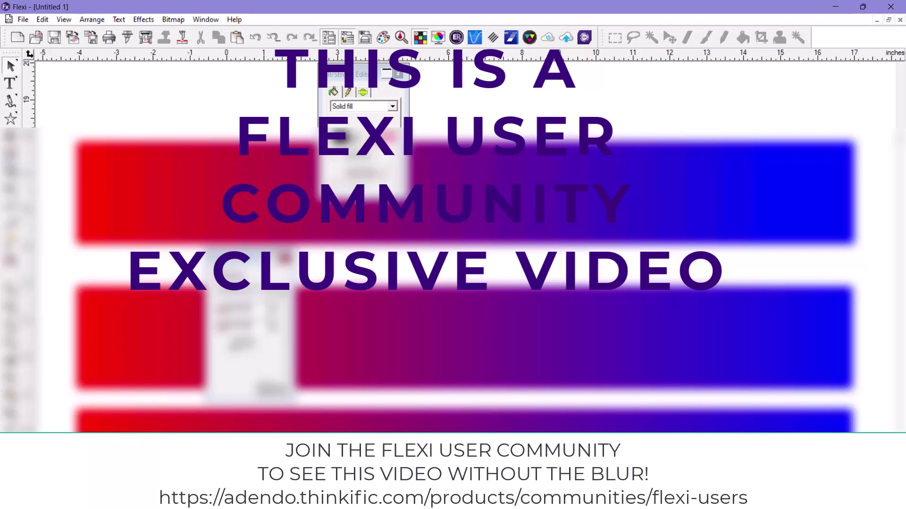
key("F9")
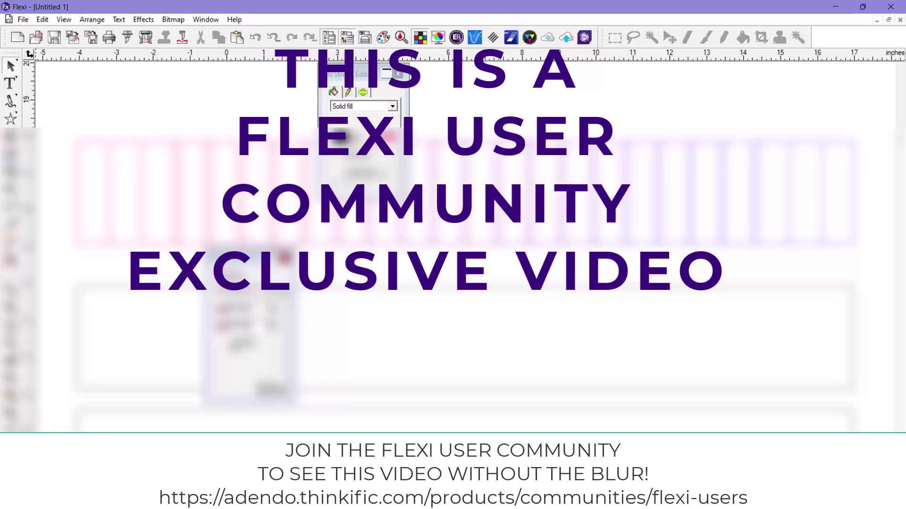
key("ctrl+f")
Reopen the blend's settings and increase its number of steps.
left_click(200, 179)
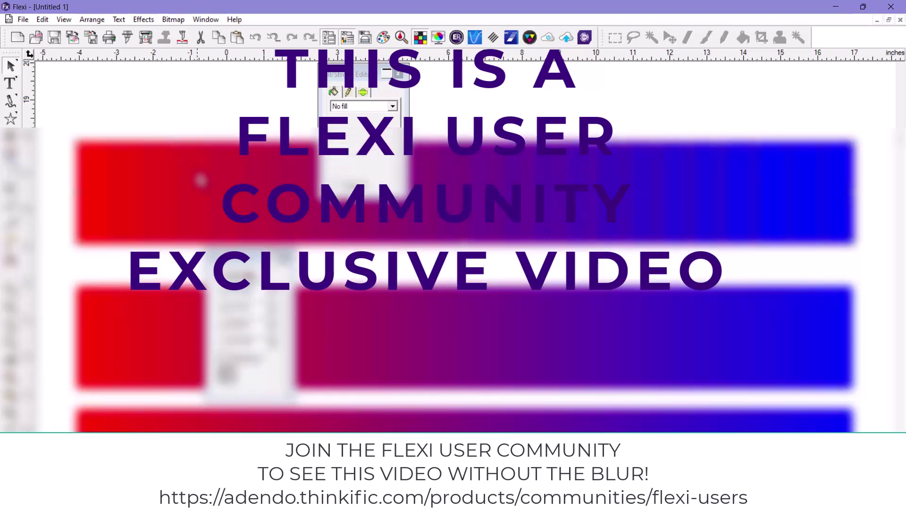
left_click(251, 276)
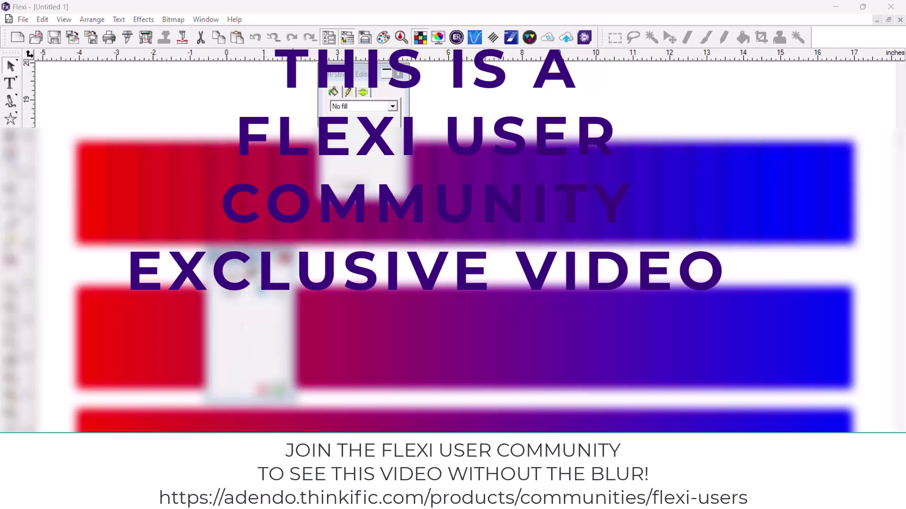
left_click_drag(250, 258, 192, 128)
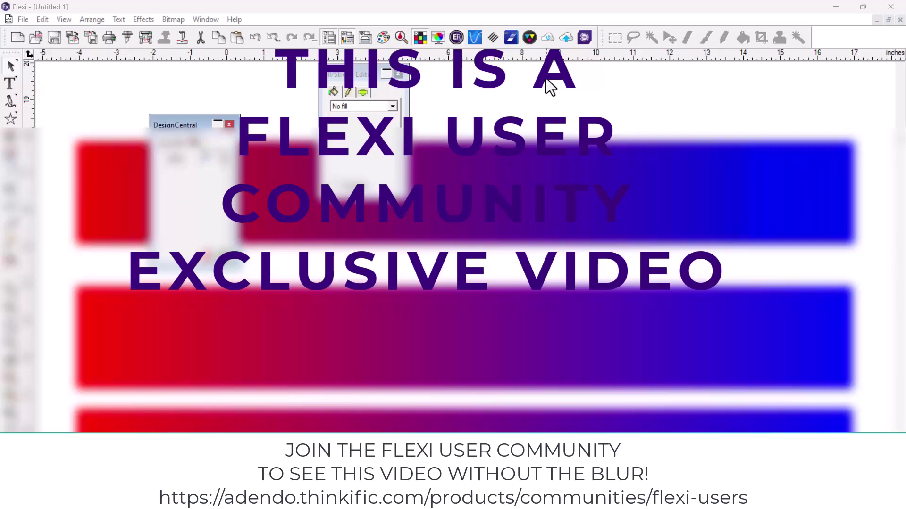
left_click(548, 95)
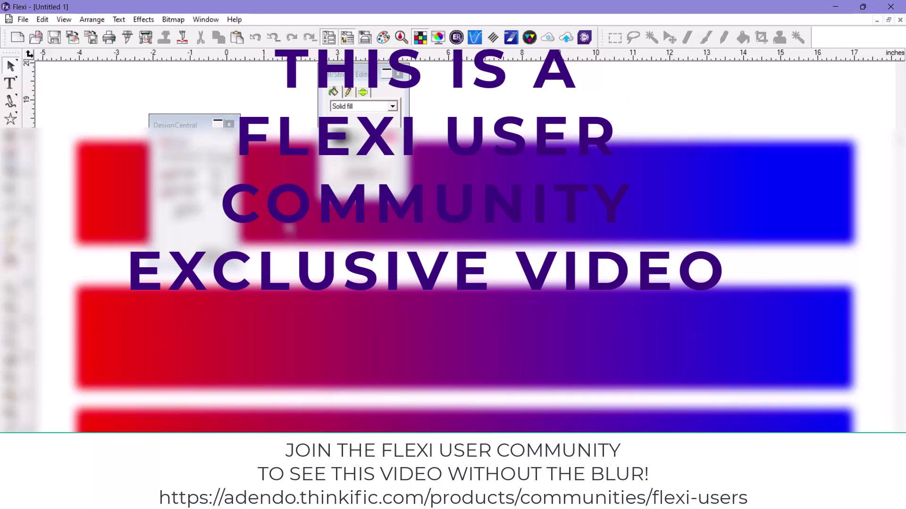
left_click(286, 226)
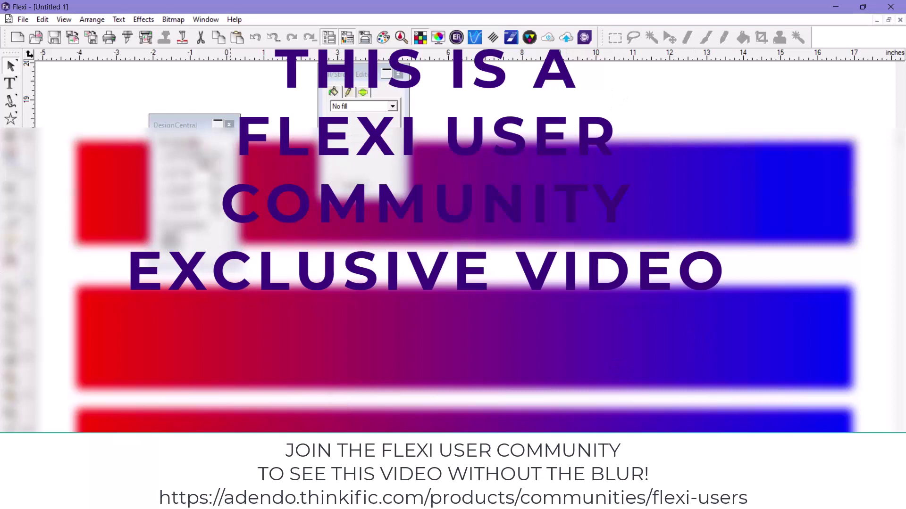
left_click(194, 141)
left_click(254, 103)
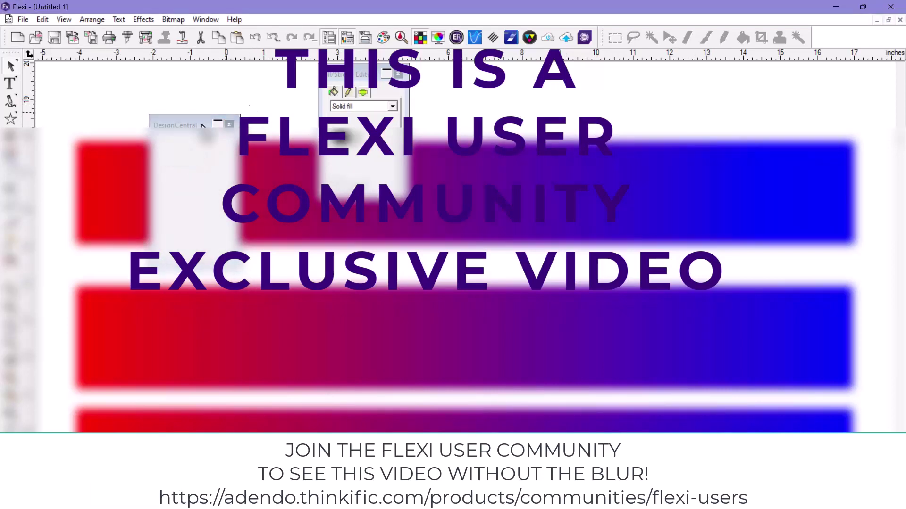
Open RIP and Print for the blend together with the upper gradient bar and review the color output settings.
left_click_drag(140, 295, 157, 330)
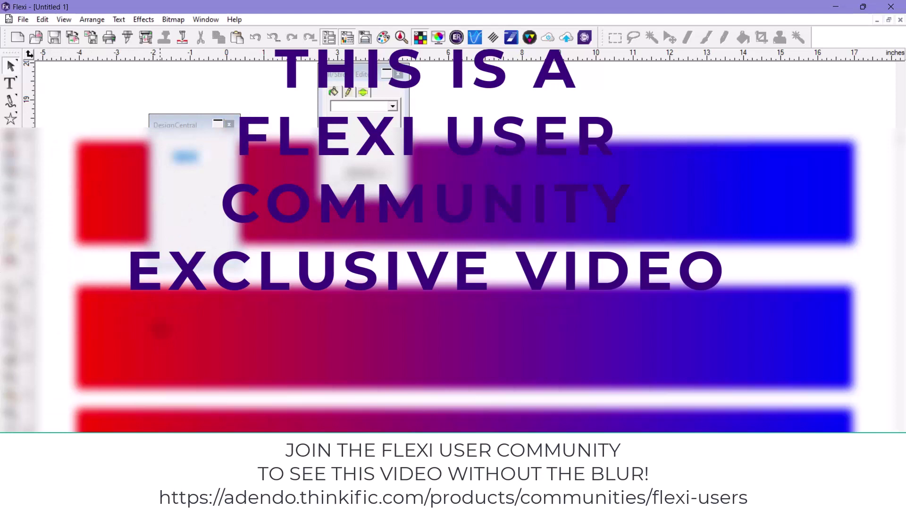
left_click(146, 36)
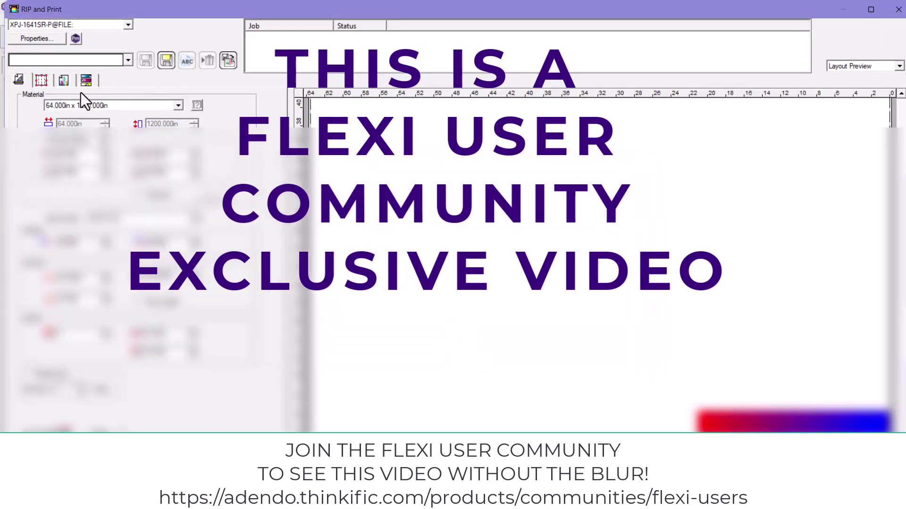
left_click(63, 82)
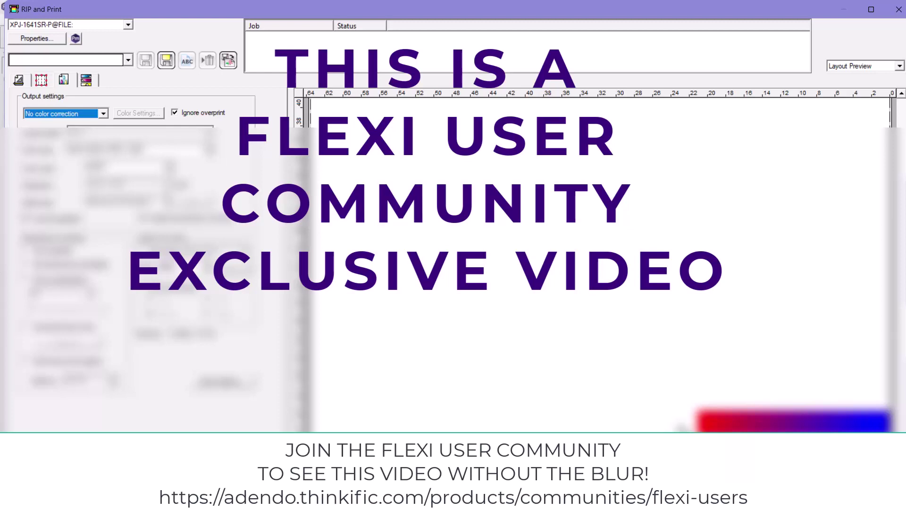
left_click(721, 417)
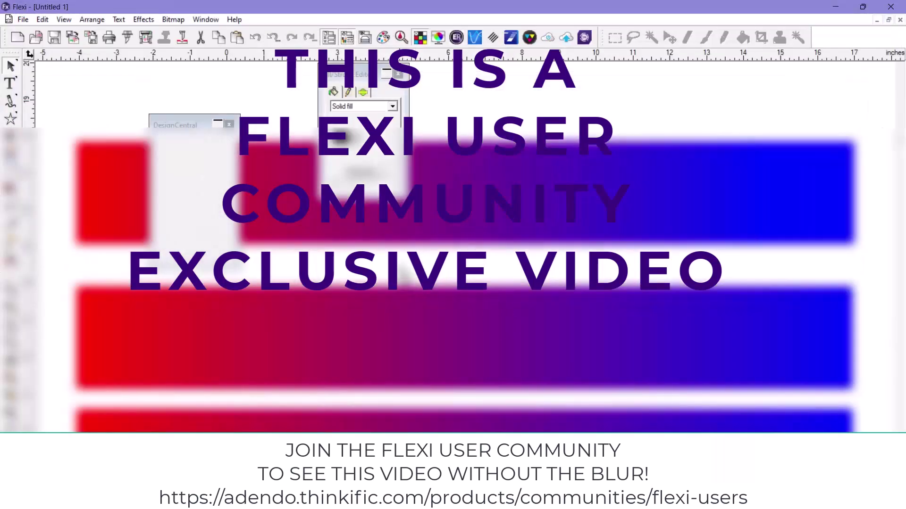
Open RIP and Print for the blend alone and display its color output settings.
left_click(290, 217)
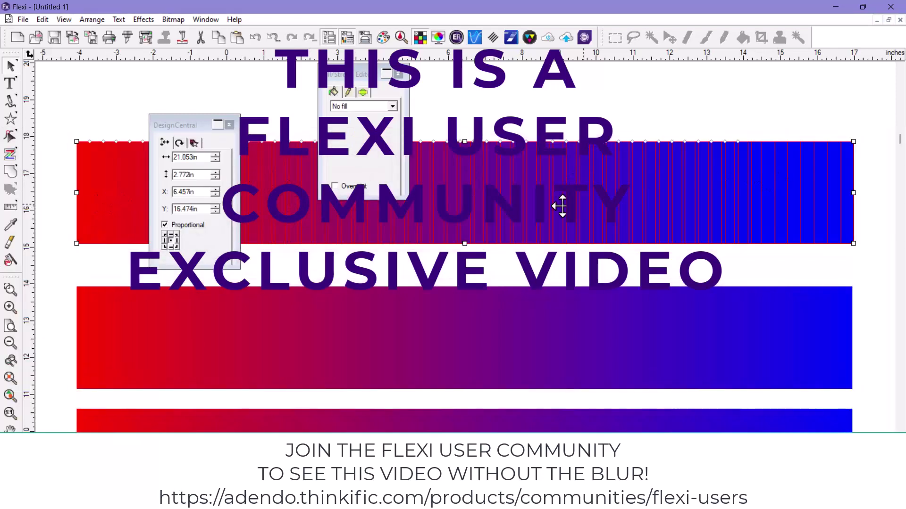
left_click(145, 37)
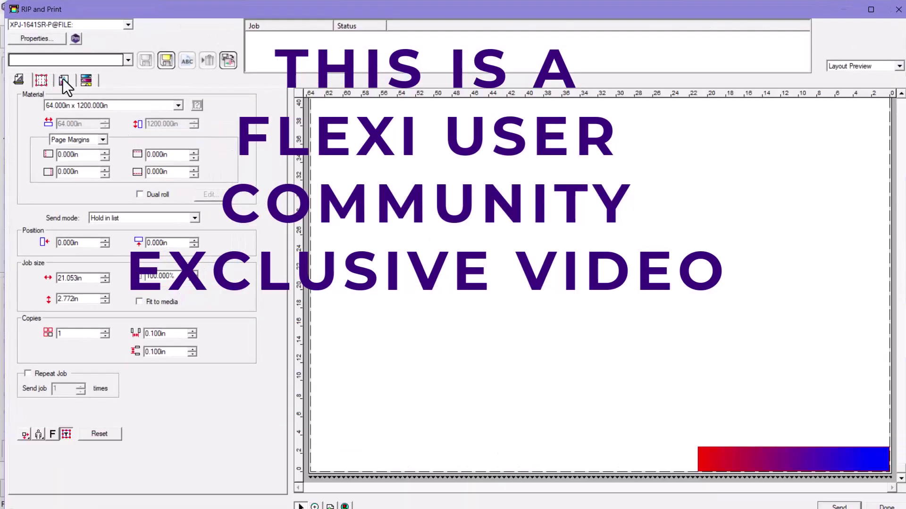
left_click(63, 80)
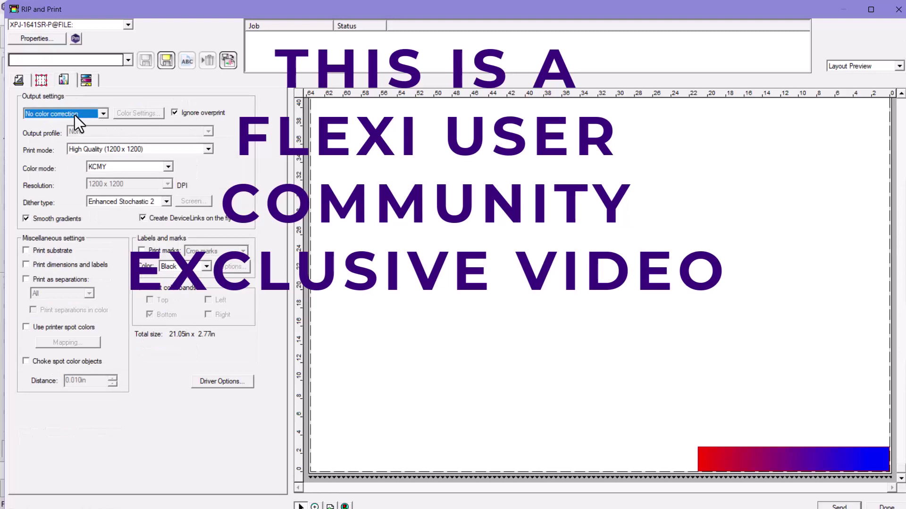
Turn on color correction for the blend and review its input profiles and default rendering intents without changing them.
left_click(103, 114)
left_click(82, 127)
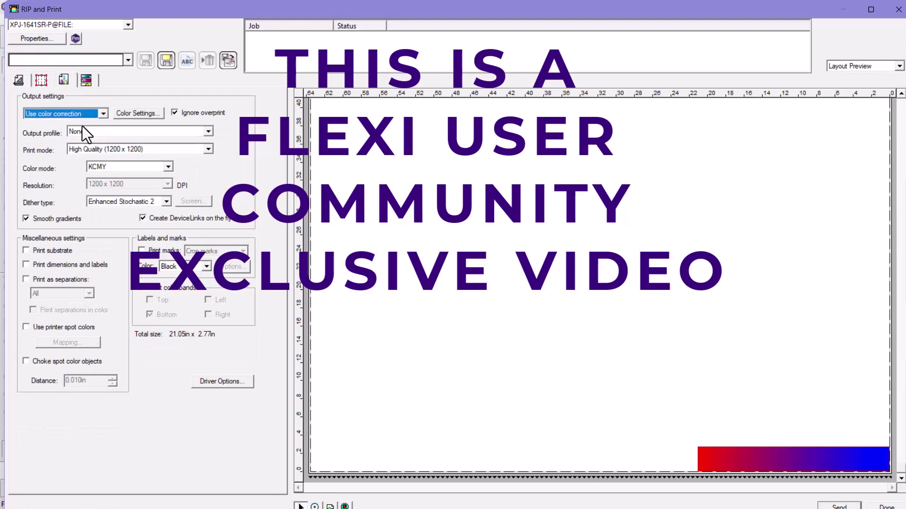
left_click(145, 112)
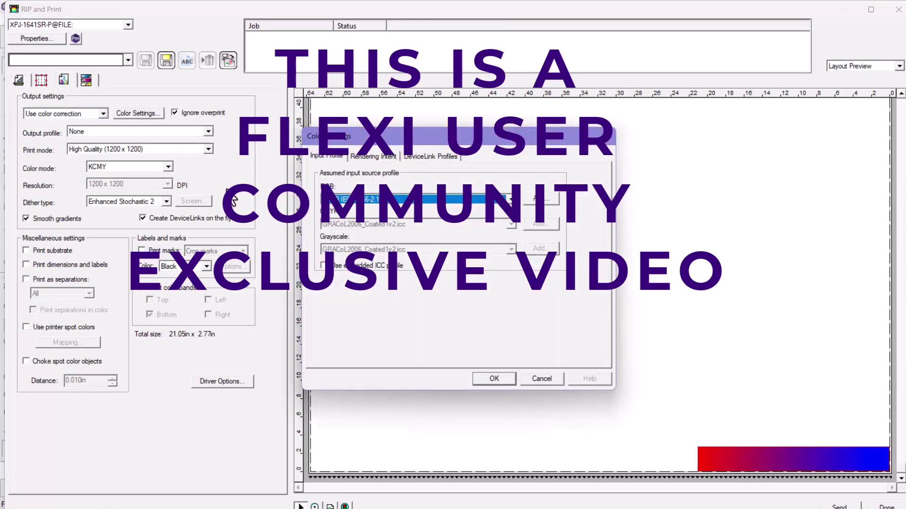
left_click(376, 156)
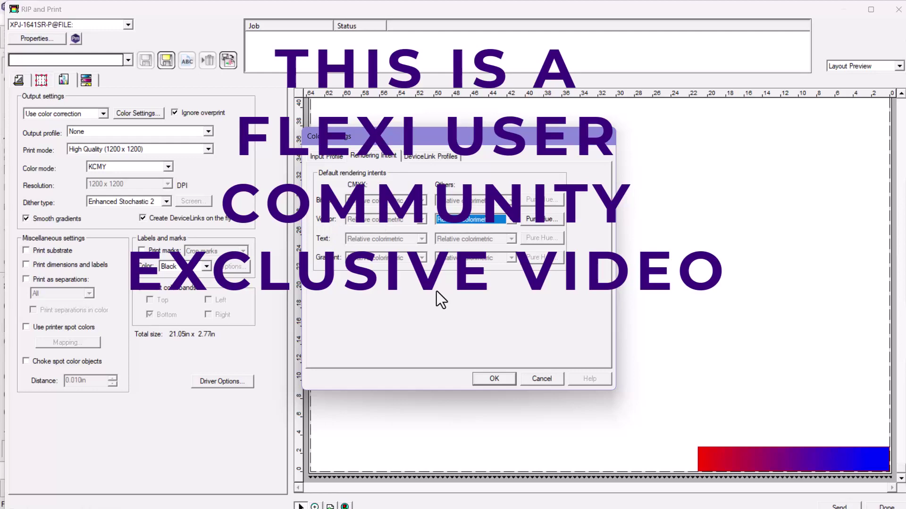
left_click(547, 378)
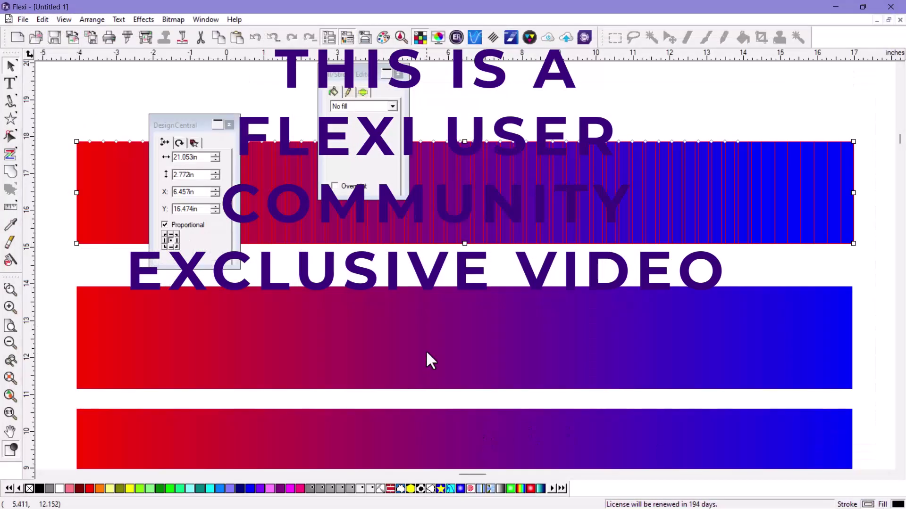
Open RIP and Print for the middle gradient bar, set it to use color correction, and display its default rendering intents.
left_click(427, 342)
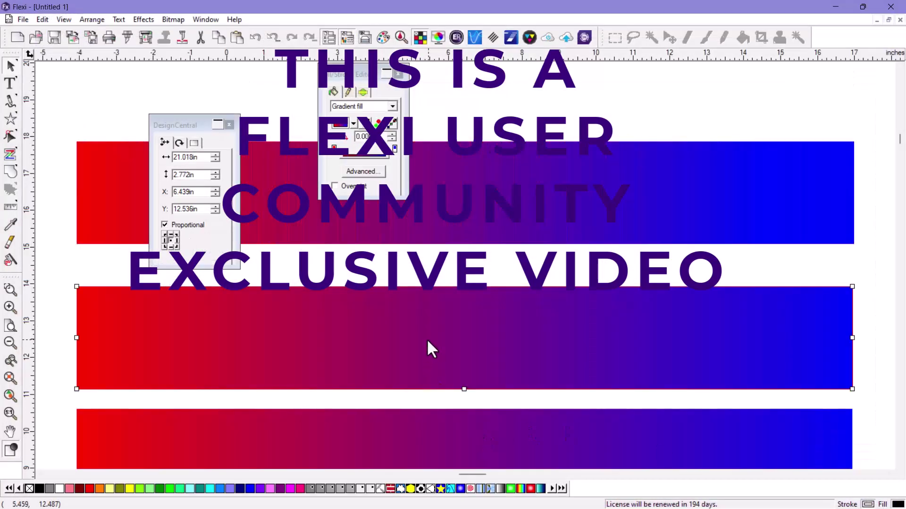
left_click(145, 36)
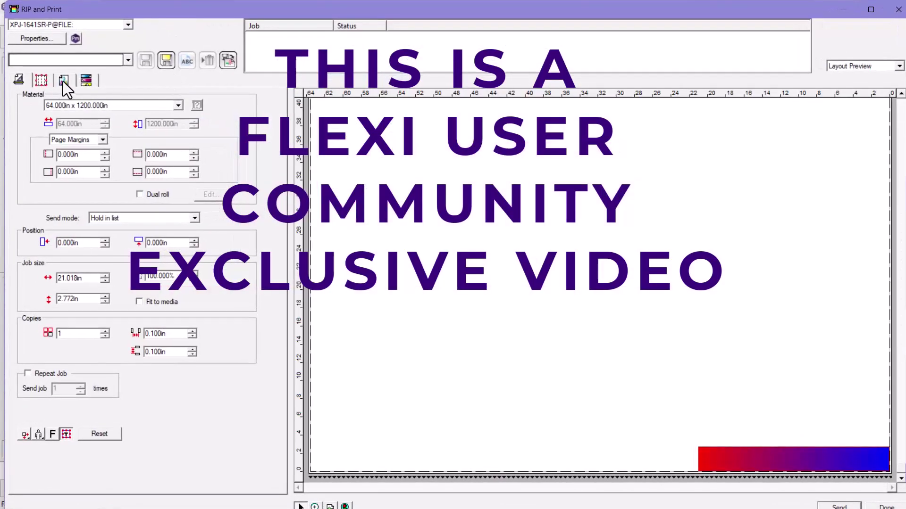
left_click(63, 80)
left_click(72, 114)
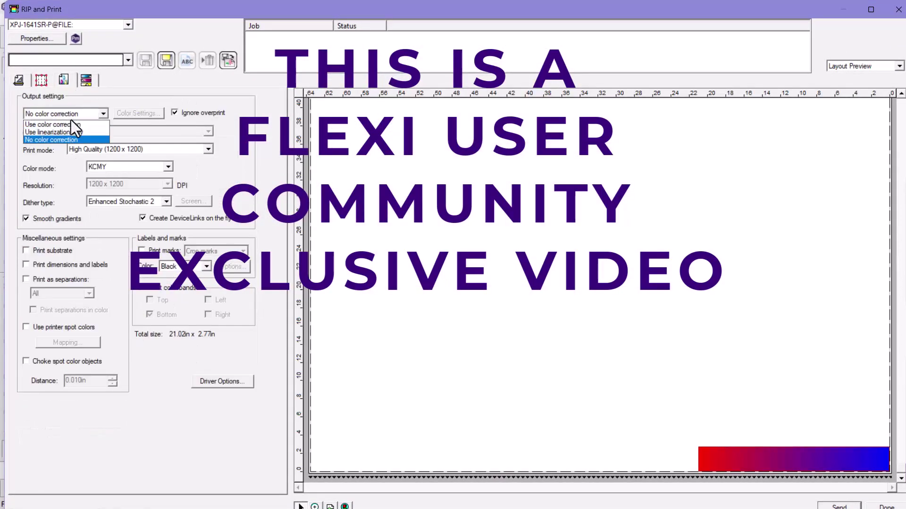
left_click(69, 123)
left_click(138, 114)
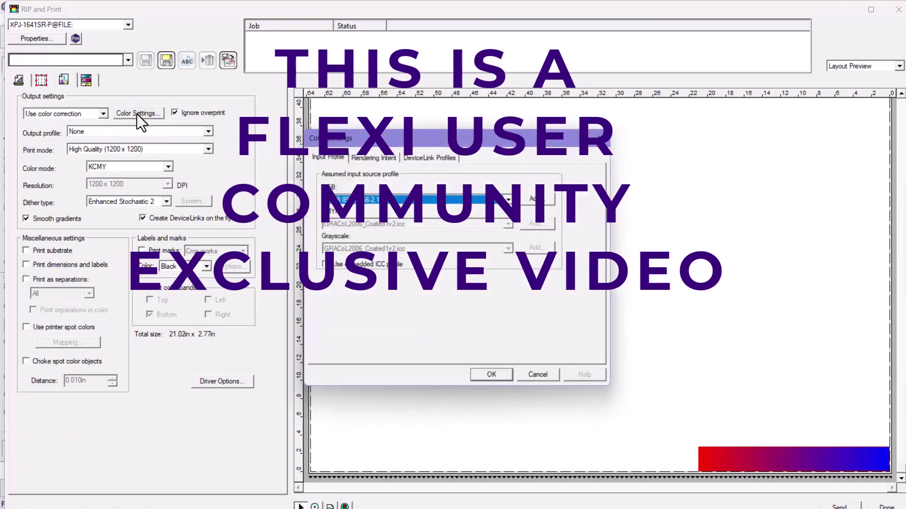
left_click(380, 156)
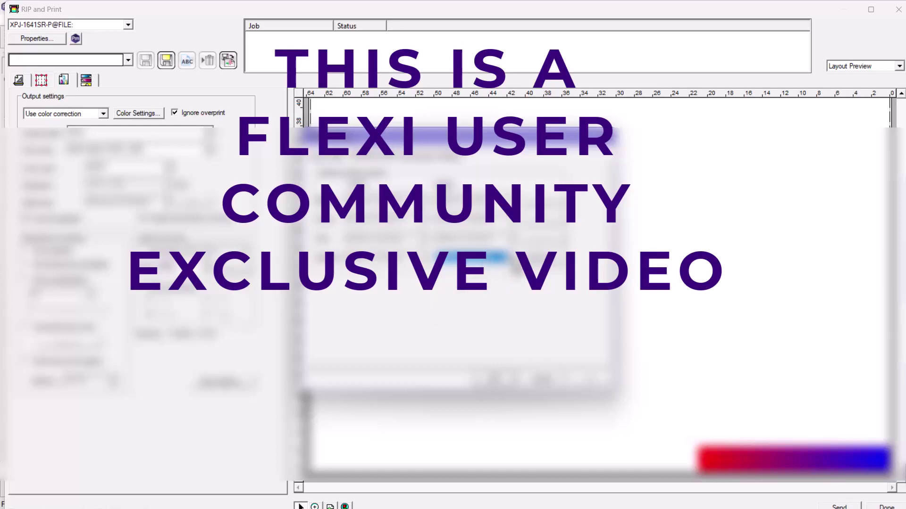
Review the rendering intent choices for non-CMYK gradients, discard the color settings, and close RIP and Print.
left_click(513, 260)
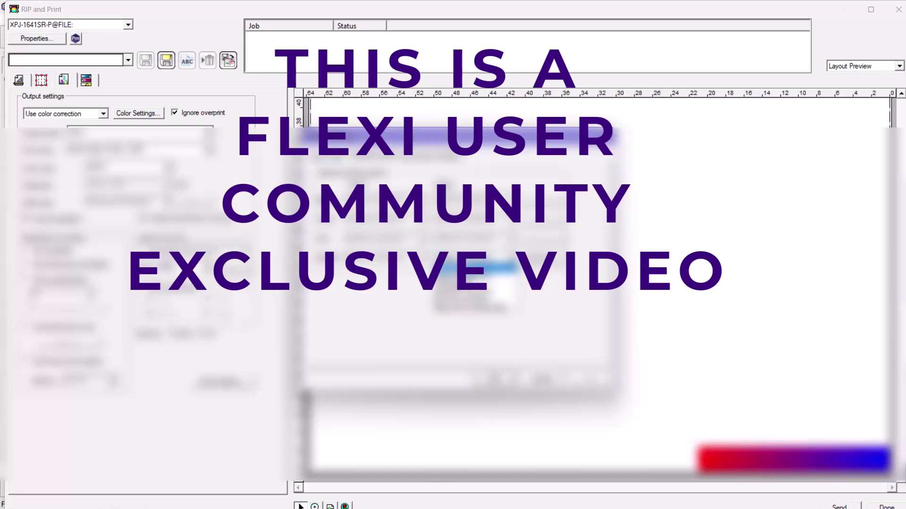
left_click(470, 270)
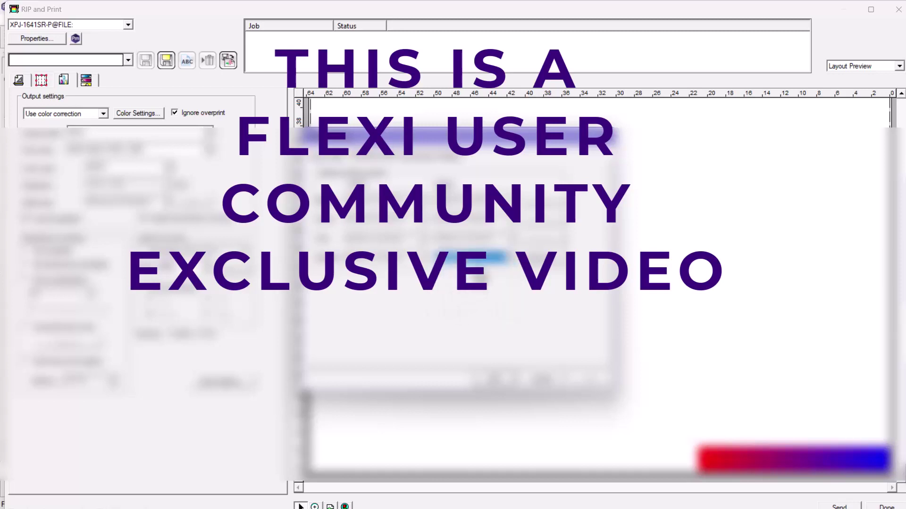
left_click(481, 262)
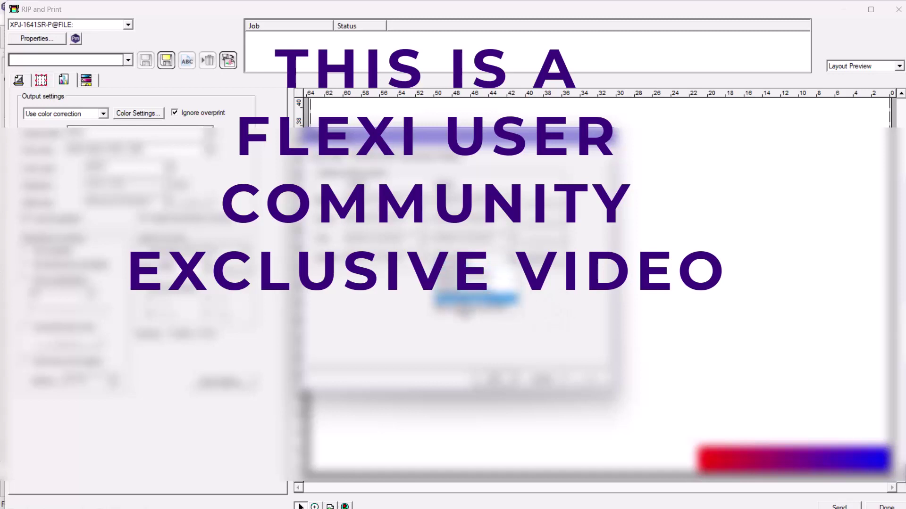
left_click(462, 301)
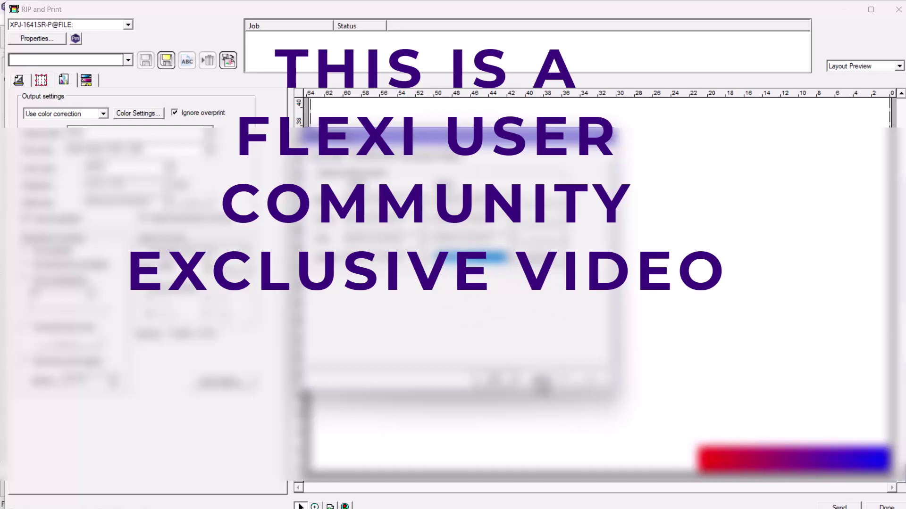
left_click(536, 377)
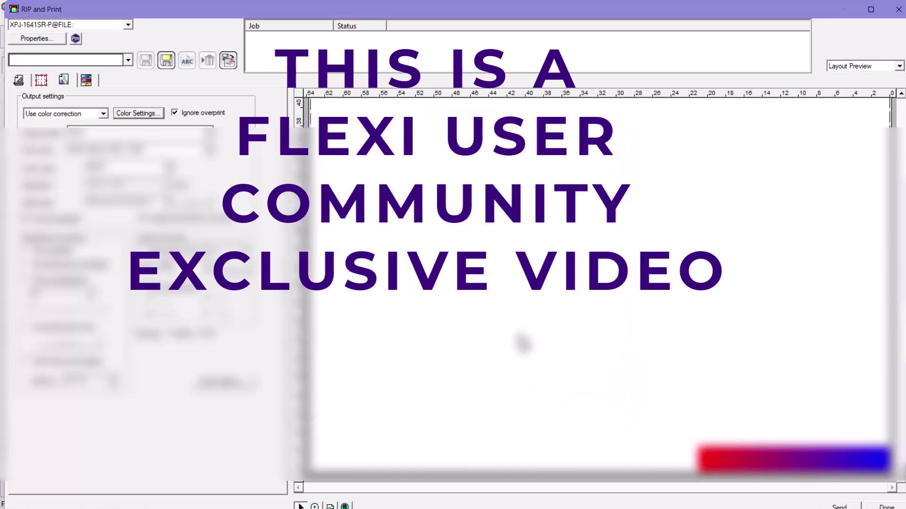
left_click(885, 507)
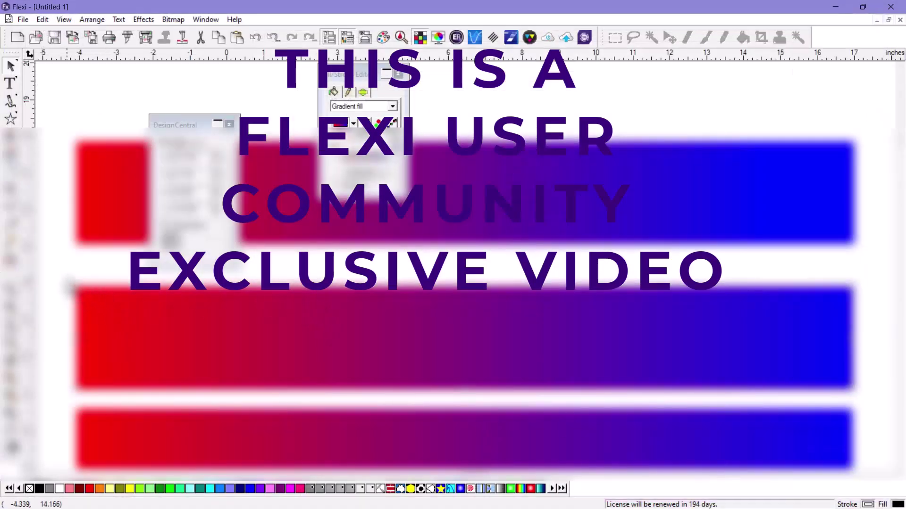
Delete the blend above the two gradient bars and select the upper remaining bar.
left_click(66, 278)
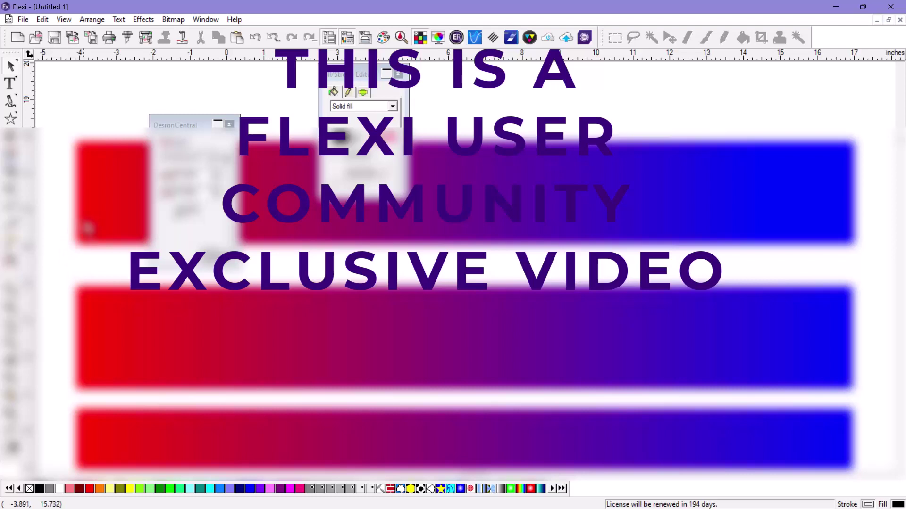
left_click(102, 190)
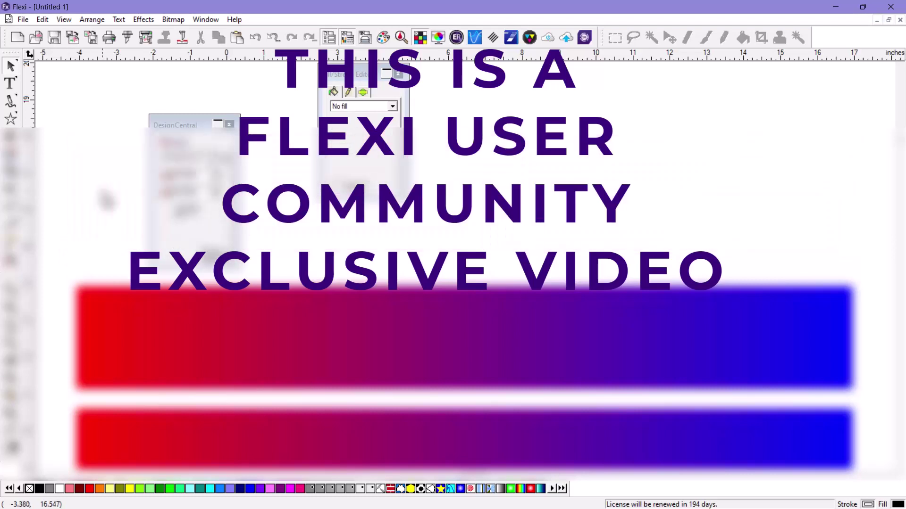
left_click(326, 323)
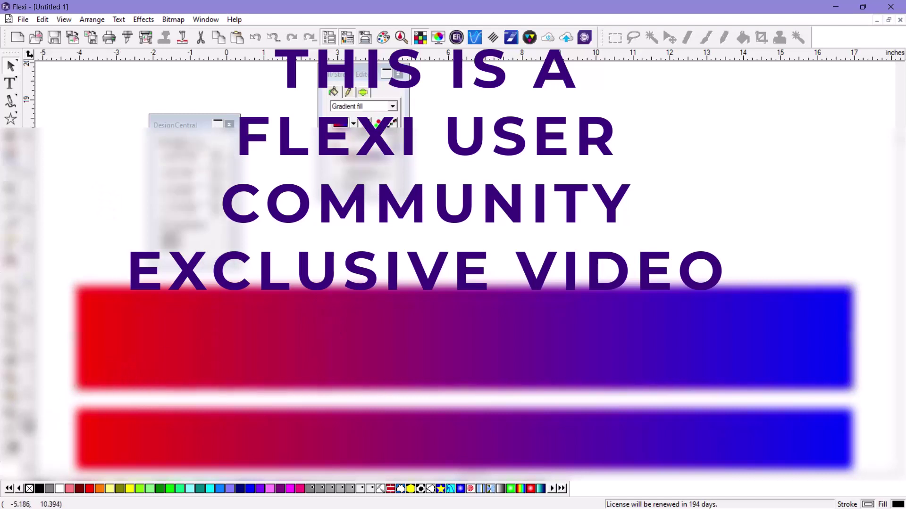
Examine the whole design as outlines and restore the filled display.
left_click(15, 398)
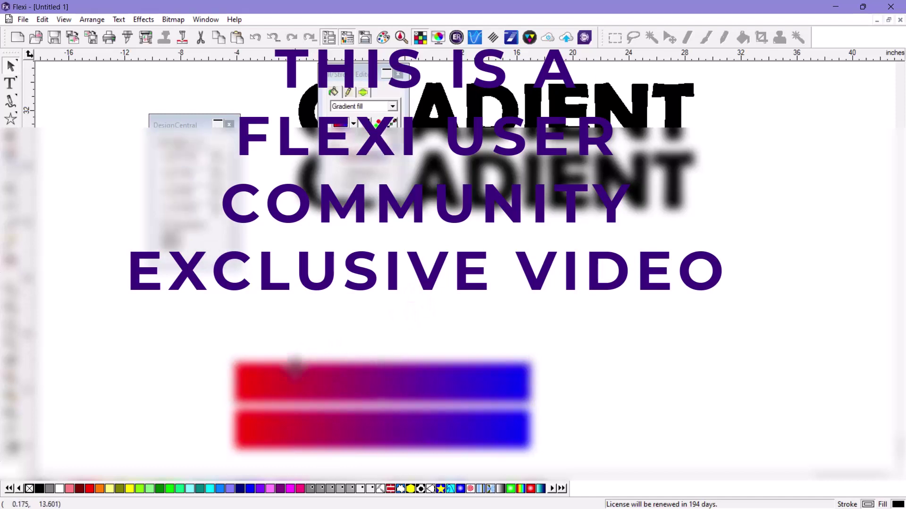
left_click(16, 451)
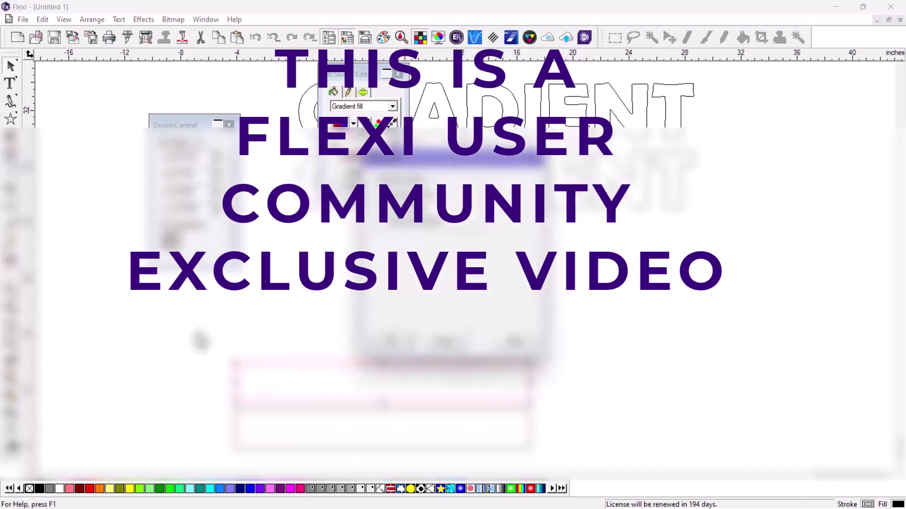
left_click(446, 347)
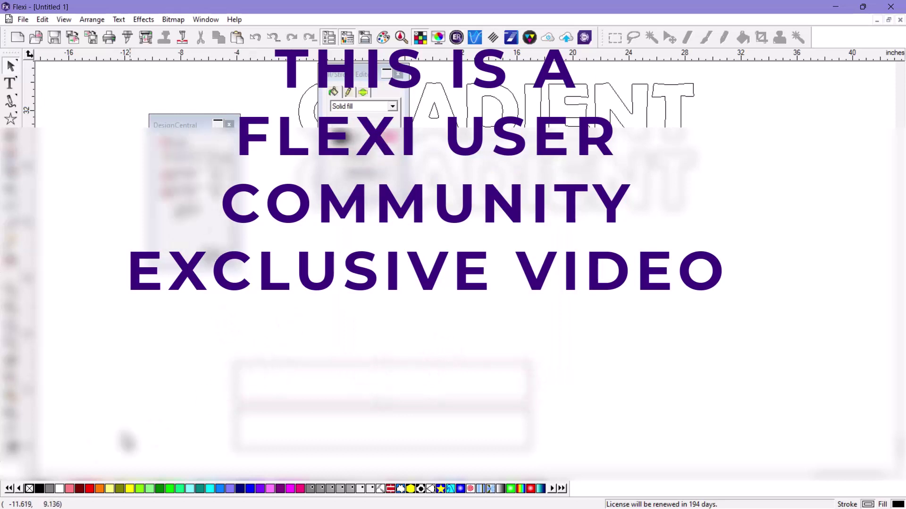
left_click(16, 460)
Select the upper gradient bar and move the Fill/Stroke Editor next to DesignCentral, clear of the GRADIENT lettering.
left_click(321, 382)
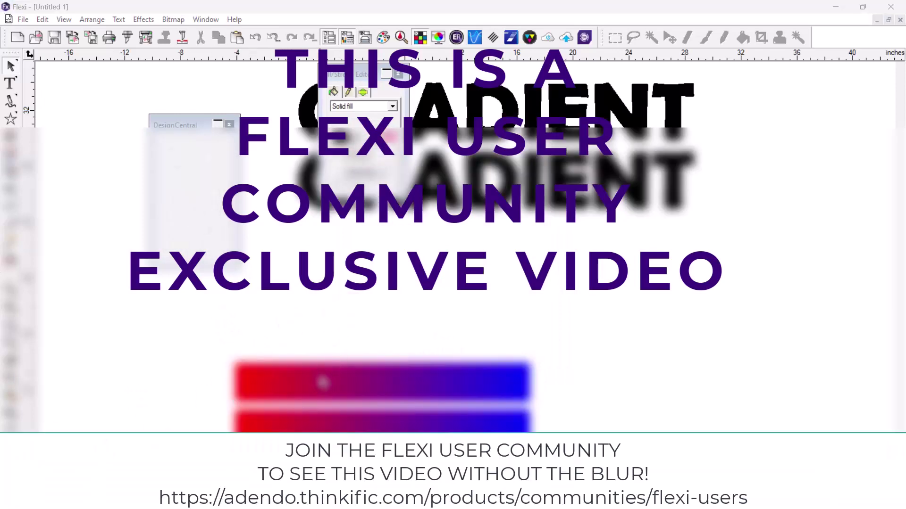
left_click_drag(351, 87, 278, 130)
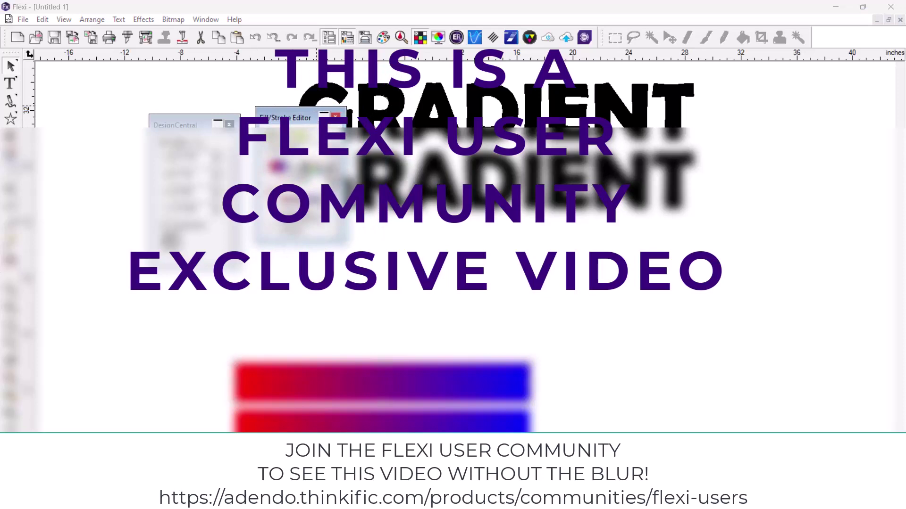
left_click(382, 383)
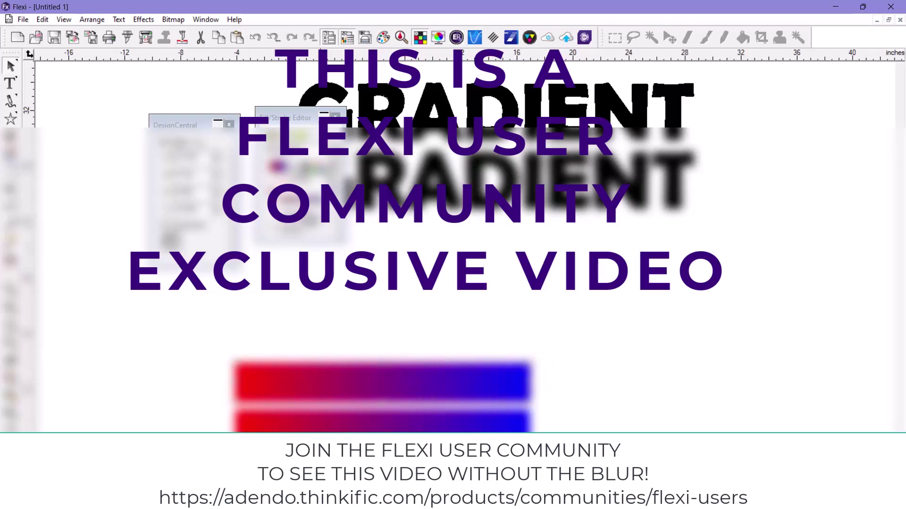
left_click_drag(200, 156, 157, 156)
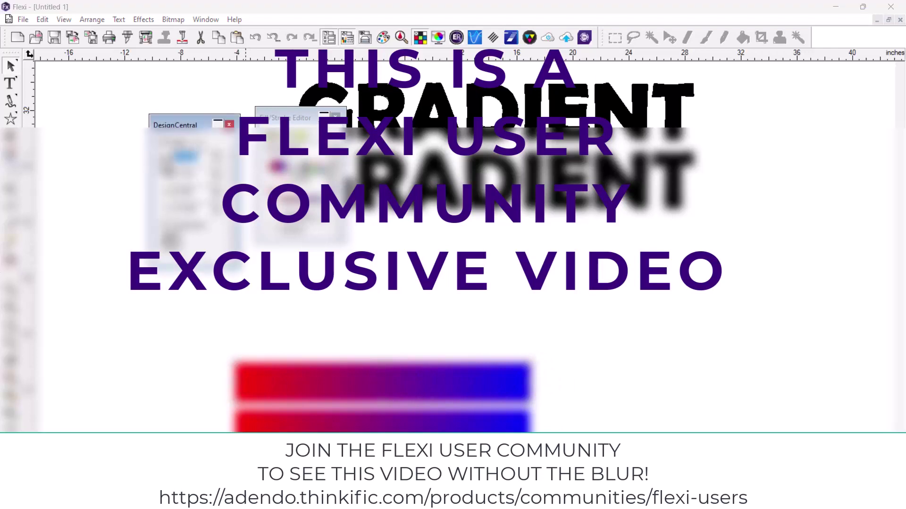
key("BackSpace")
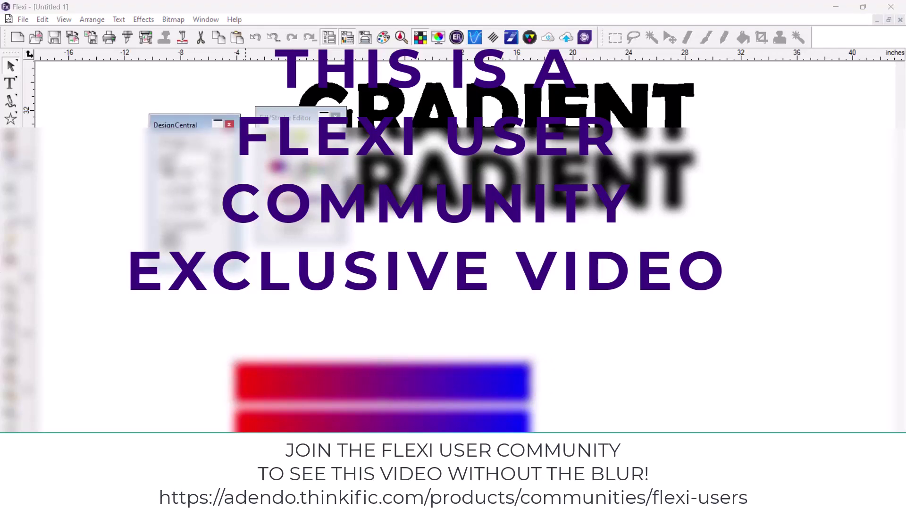
key("Return")
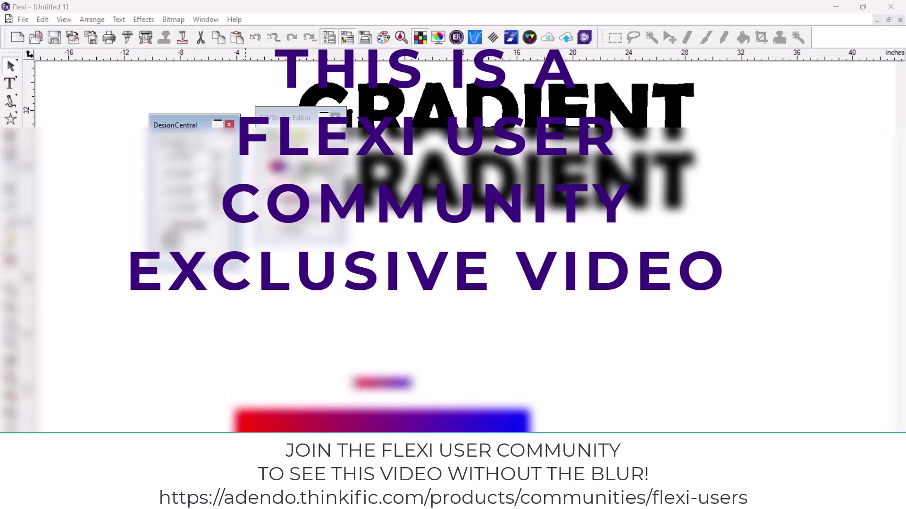
left_click(261, 38)
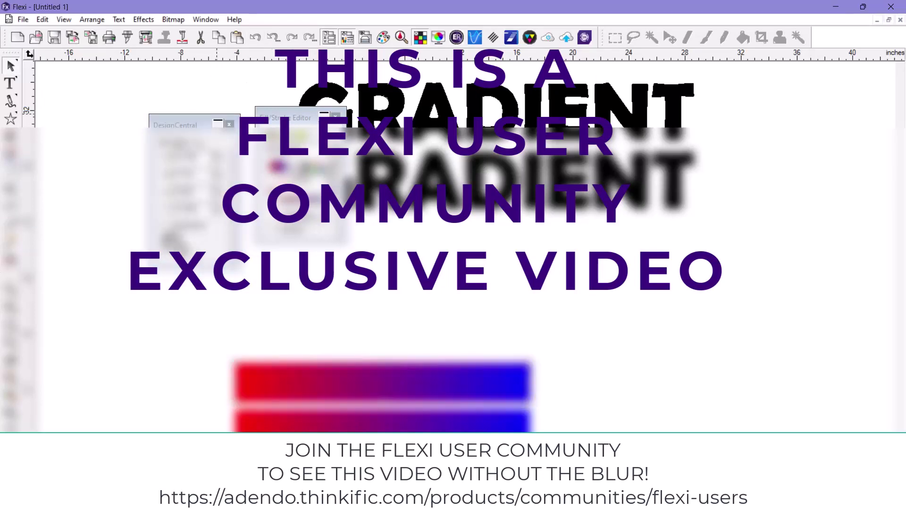
Stretch the upper gradient bar to a width of 40 inches with proportional scaling off.
left_click_drag(203, 156, 151, 168)
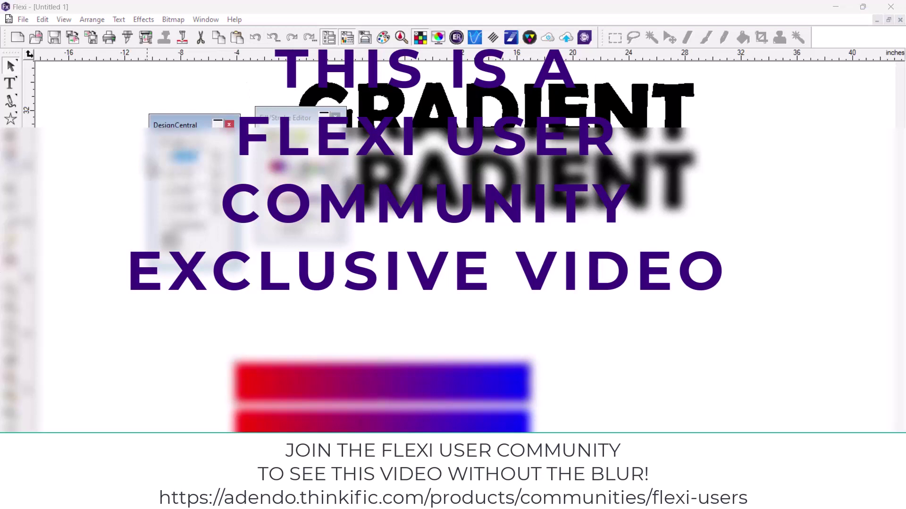
type("40")
key("Tab")
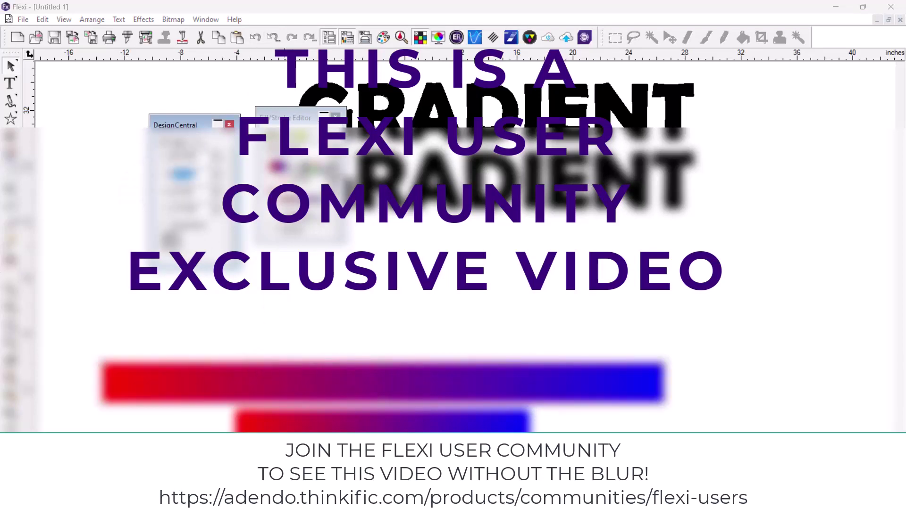
key("Return")
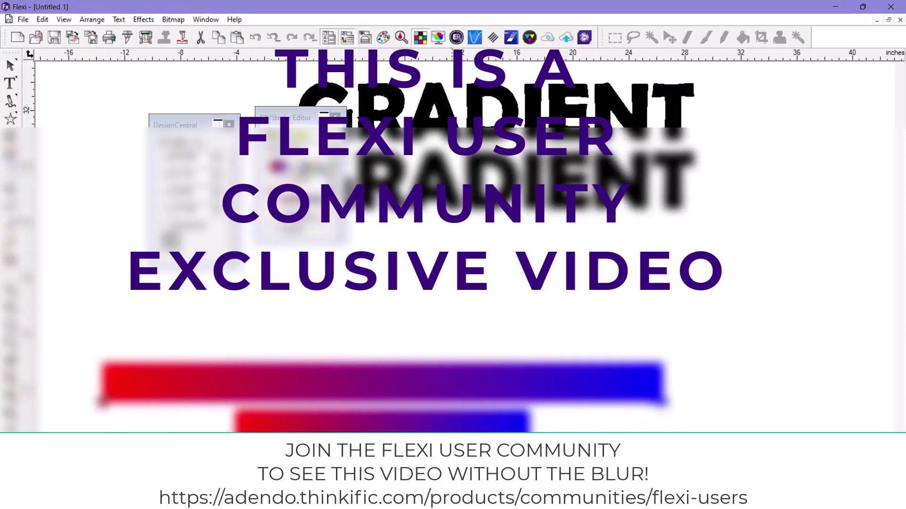
key("Escape")
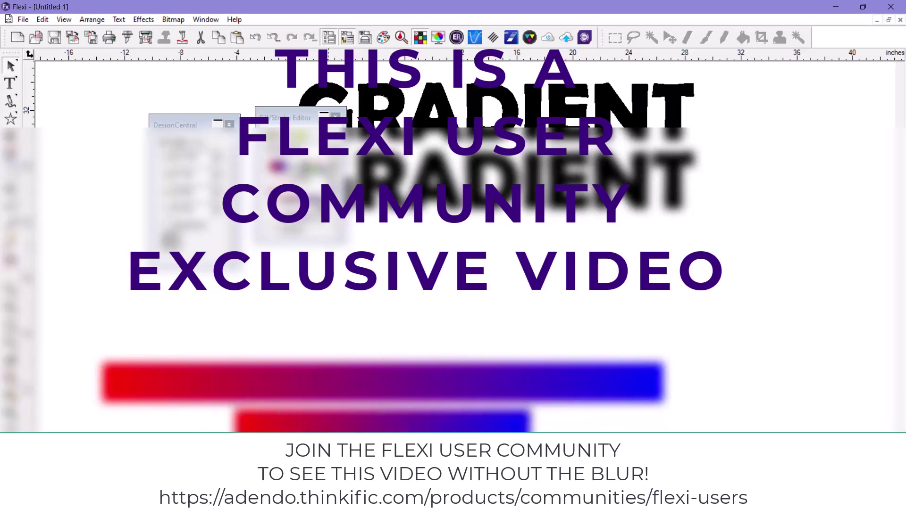
Review the advanced gradient fill settings of the widened bar and close them.
left_click(311, 221)
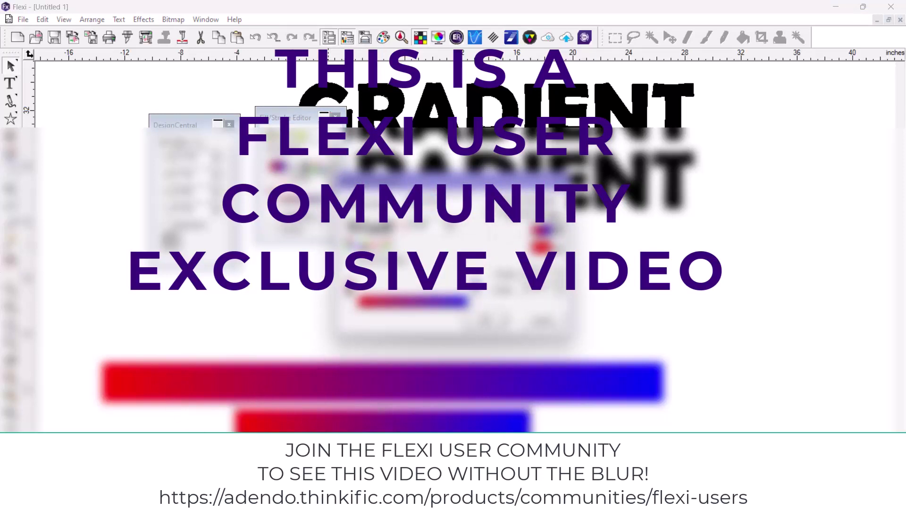
left_click(494, 324)
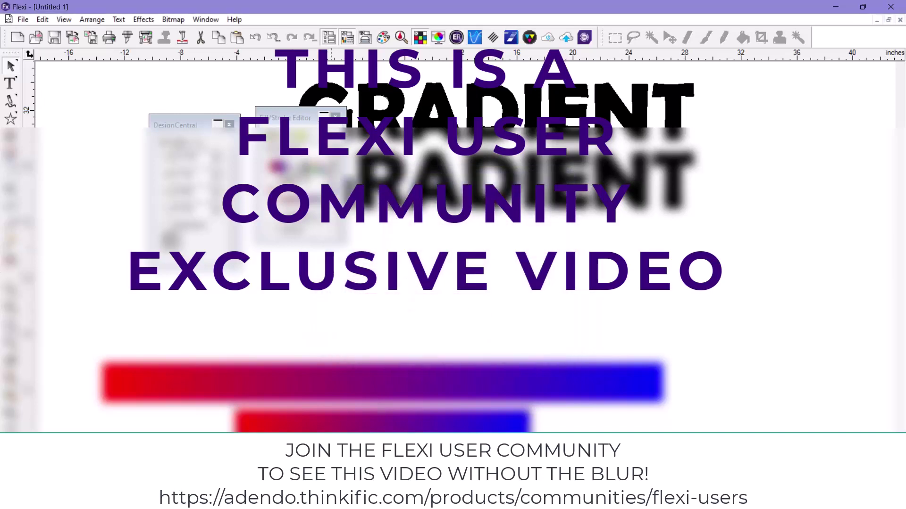
Stretch the lower gradient bar to a width of 40 inches.
left_click_drag(204, 158, 155, 159)
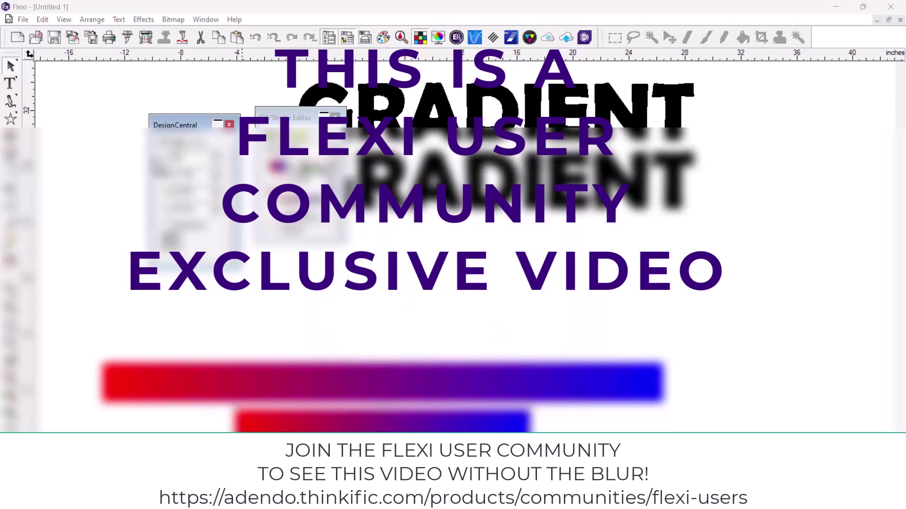
key("Return")
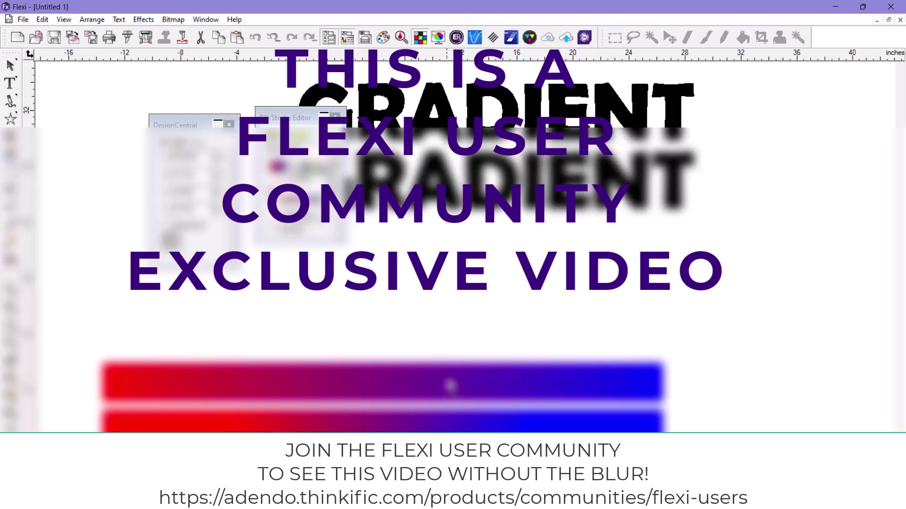
Examine the gradient direction line of the upper bar and of the lower bar, leaving nothing selected.
key("Escape")
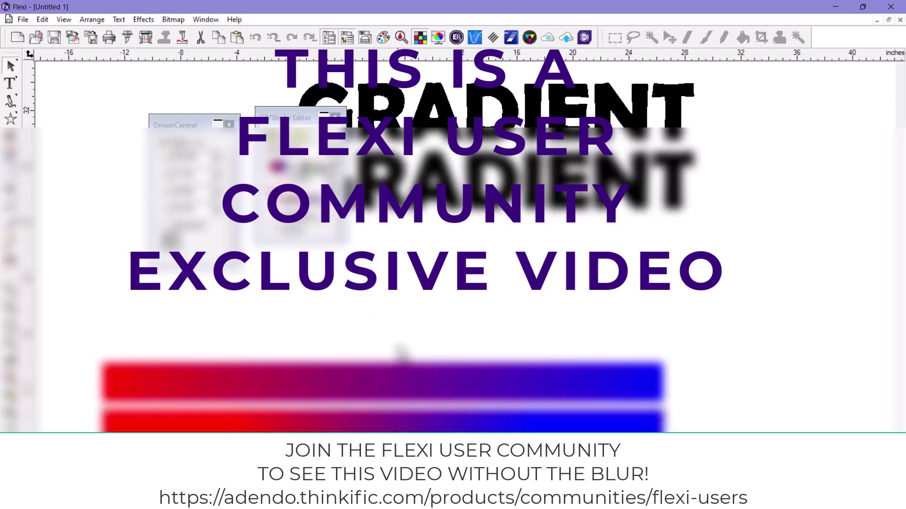
left_click(400, 393)
left_click(330, 172)
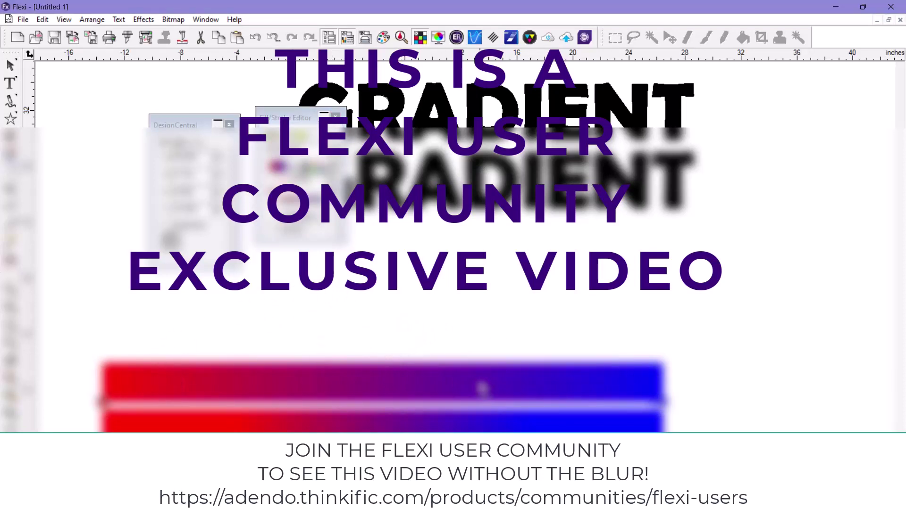
key("space")
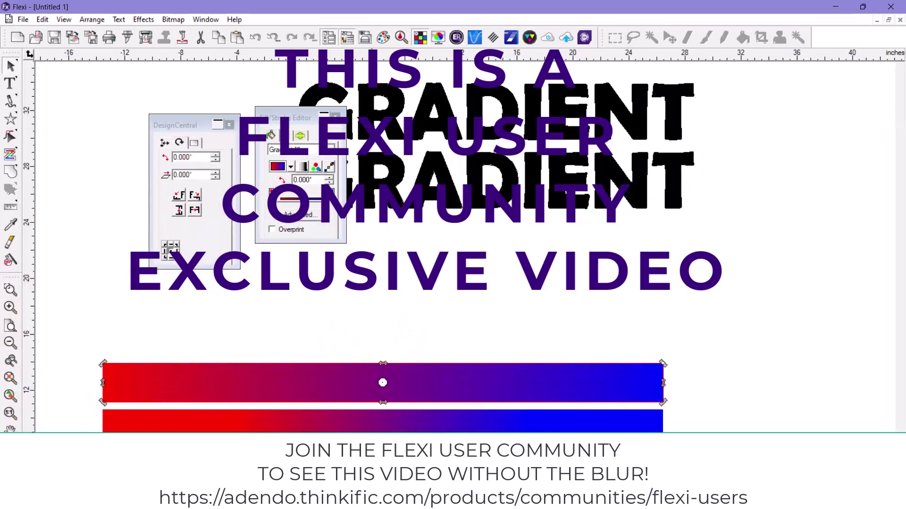
left_click(329, 421)
left_click(327, 165)
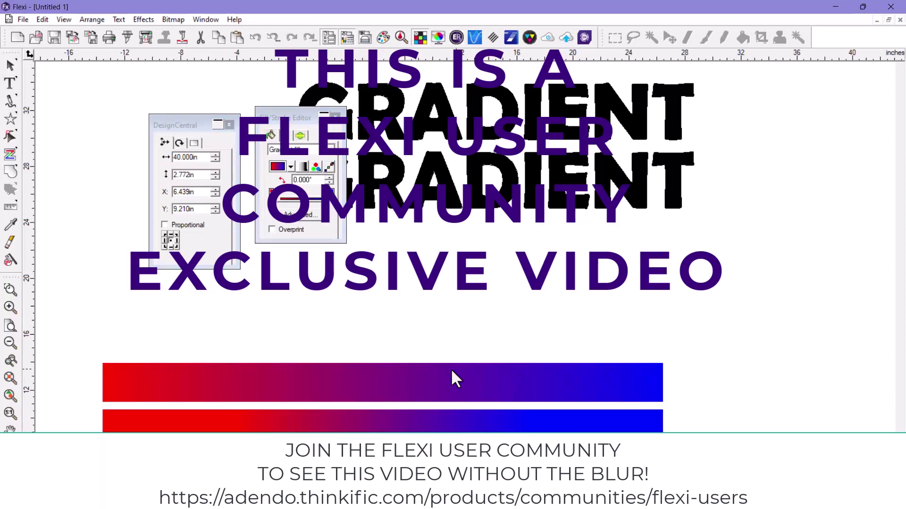
key("Escape")
key("Escape")
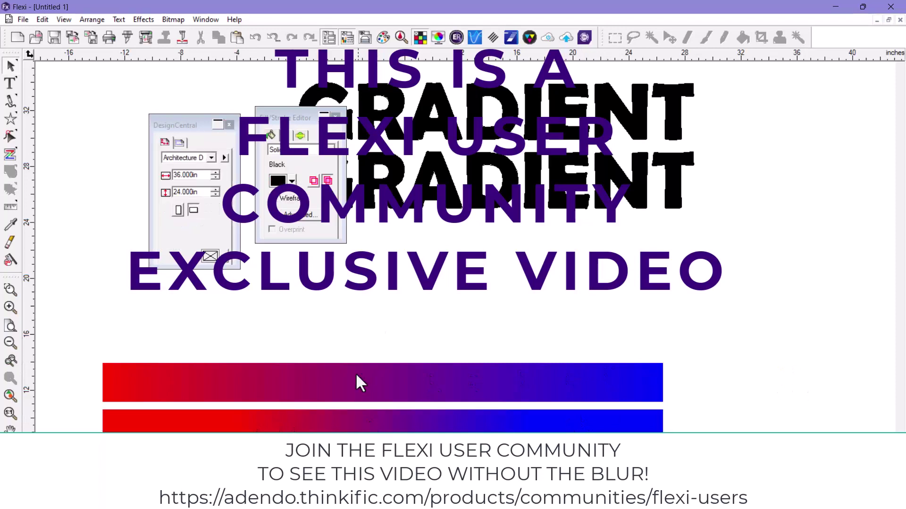
Move the Fill/Stroke Editor to the other side of DesignCentral, clear of the GRADIENT lettering.
left_click(317, 216)
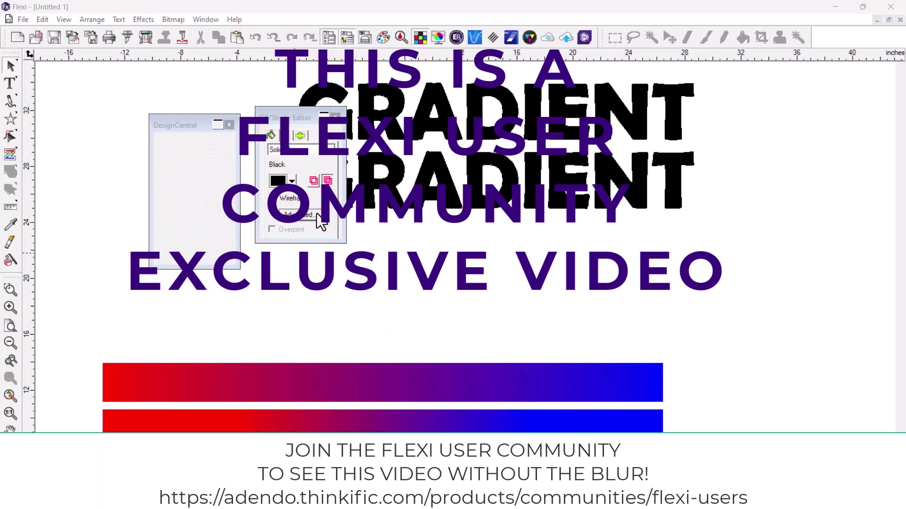
left_click(572, 376)
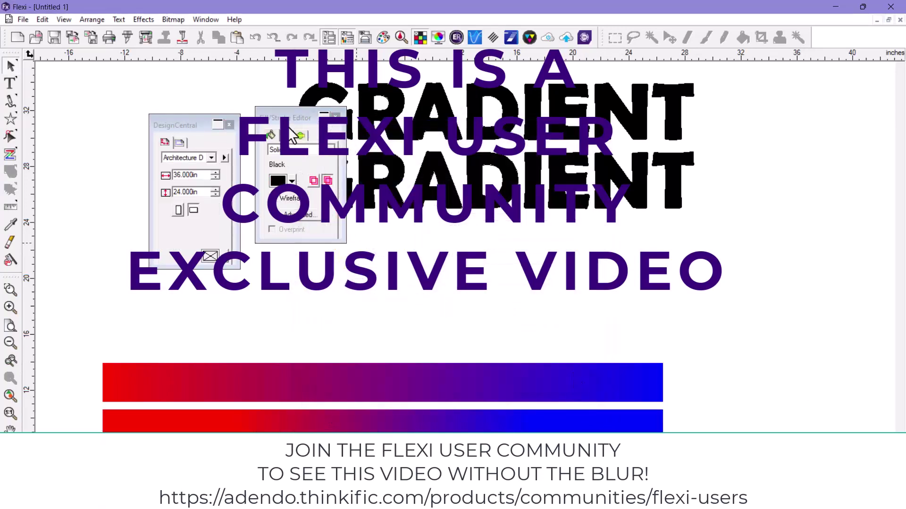
mouse_move(292, 118)
left_mouse_down()
mouse_move(173, 131)
mouse_move(84, 118)
mouse_move(86, 128)
left_mouse_up()
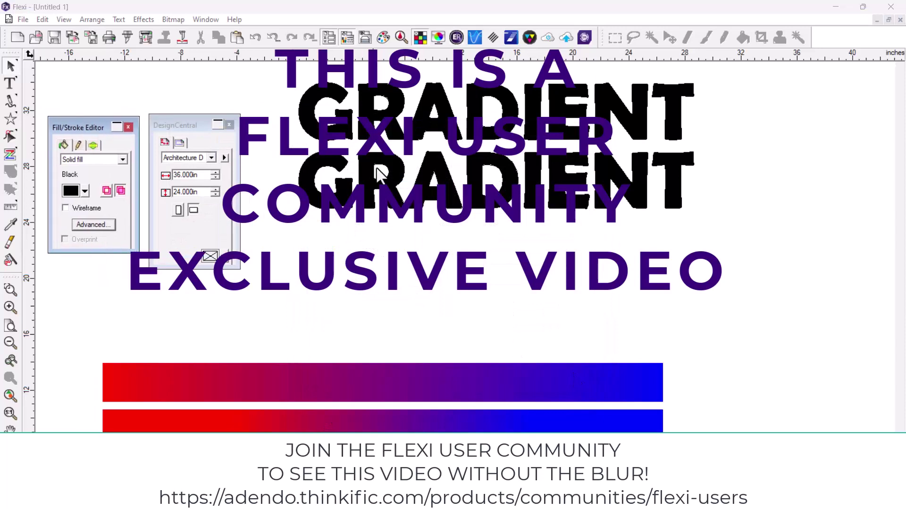
Fill the upper and lower GRADIENT words with the white-to-black gradient swatch and deselect them.
left_click(389, 119)
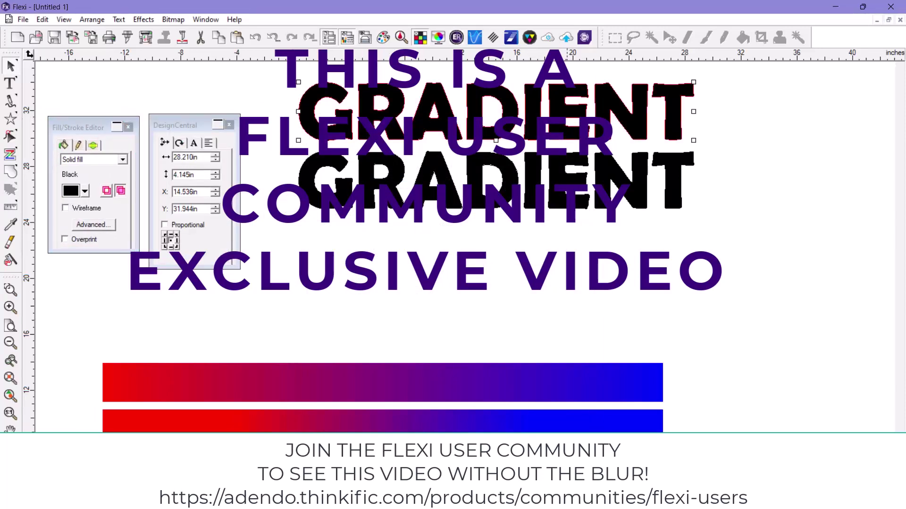
left_click(567, 486)
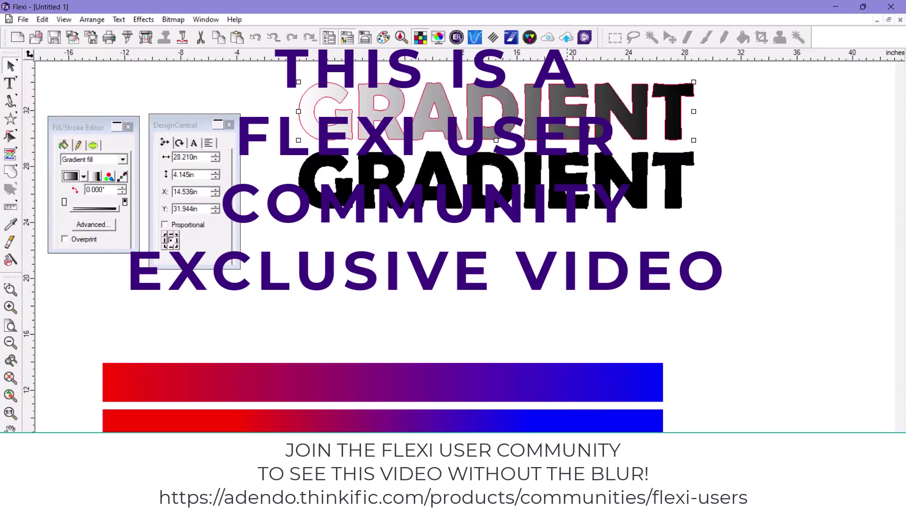
left_click(533, 184)
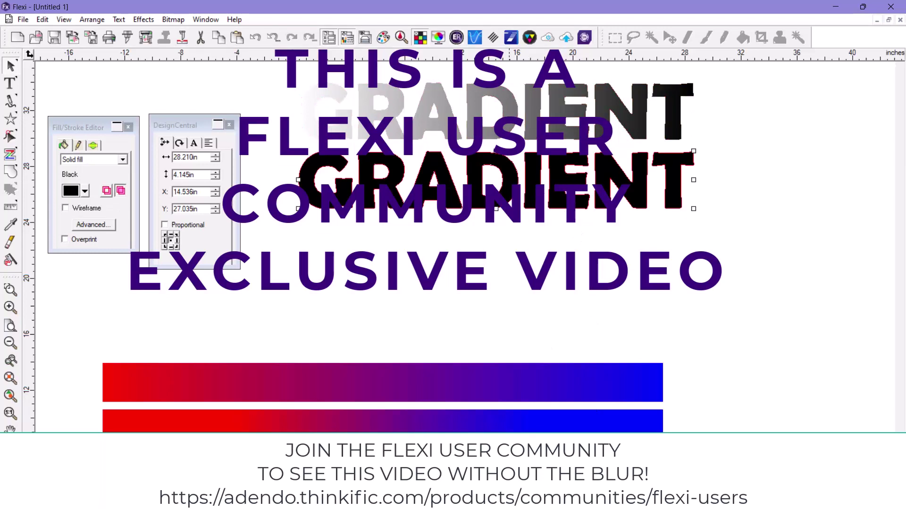
left_click(567, 486)
left_click(443, 321)
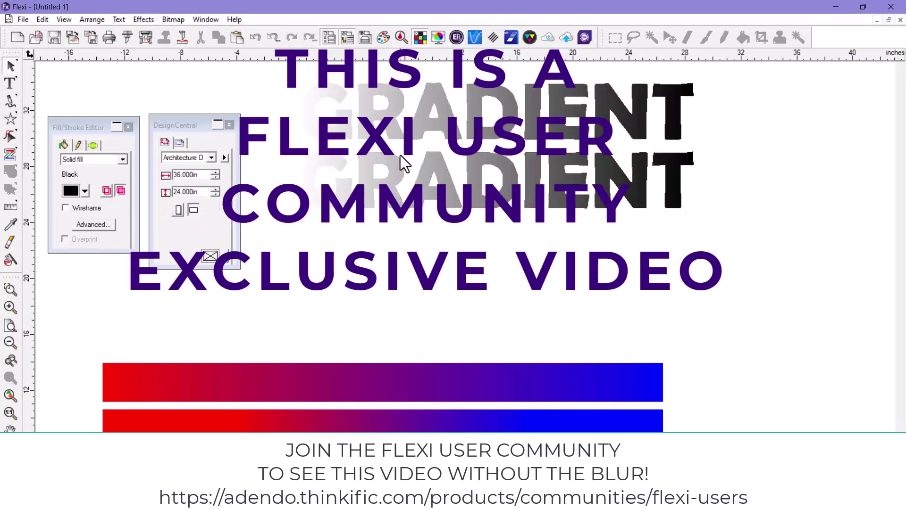
Try redrawing the upper GRADIENT word's gradient direction as a short line at the letter D, and undo it.
left_click(460, 135)
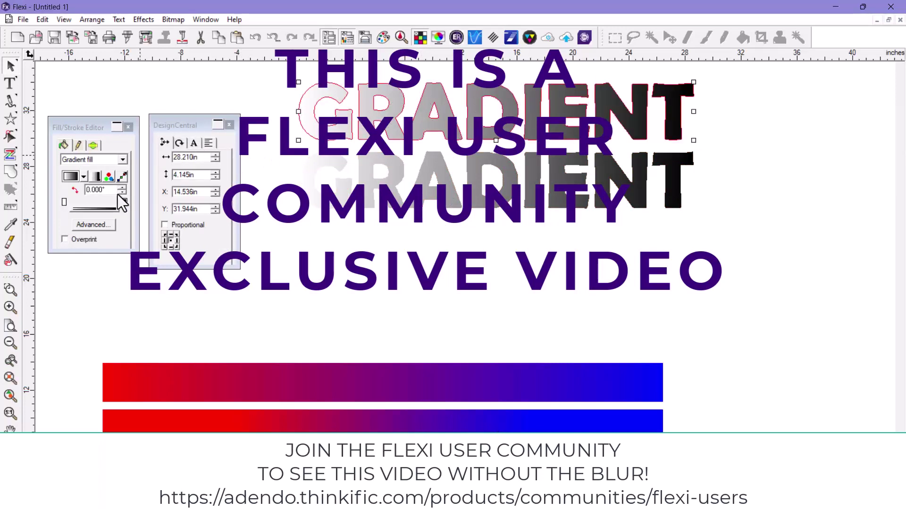
left_click(121, 177)
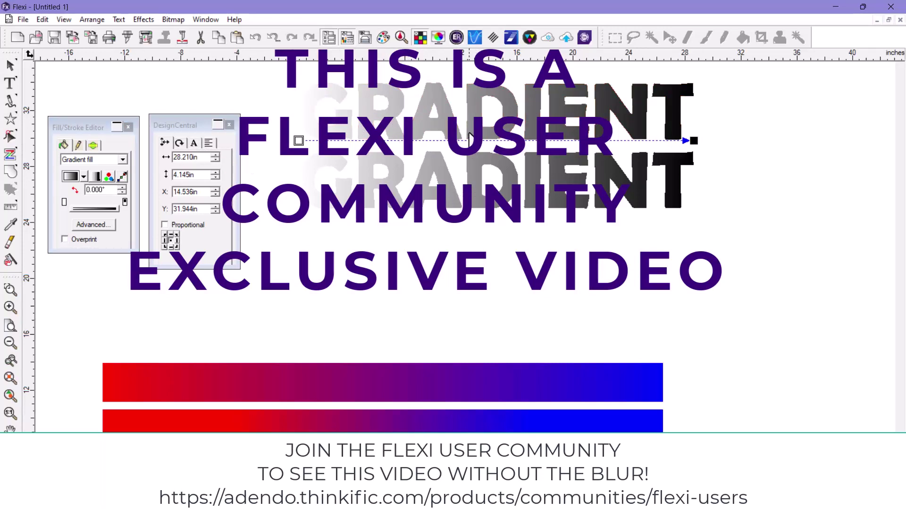
left_click_drag(469, 136, 477, 117)
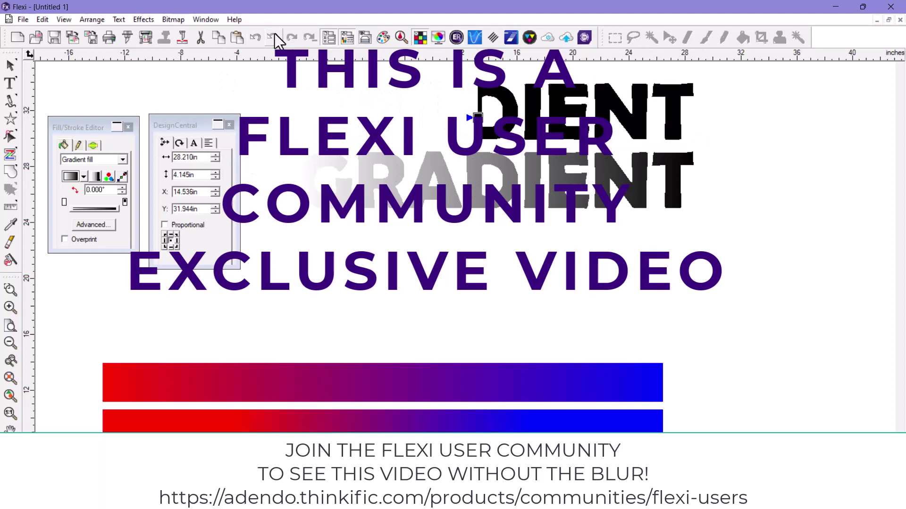
left_click(255, 38)
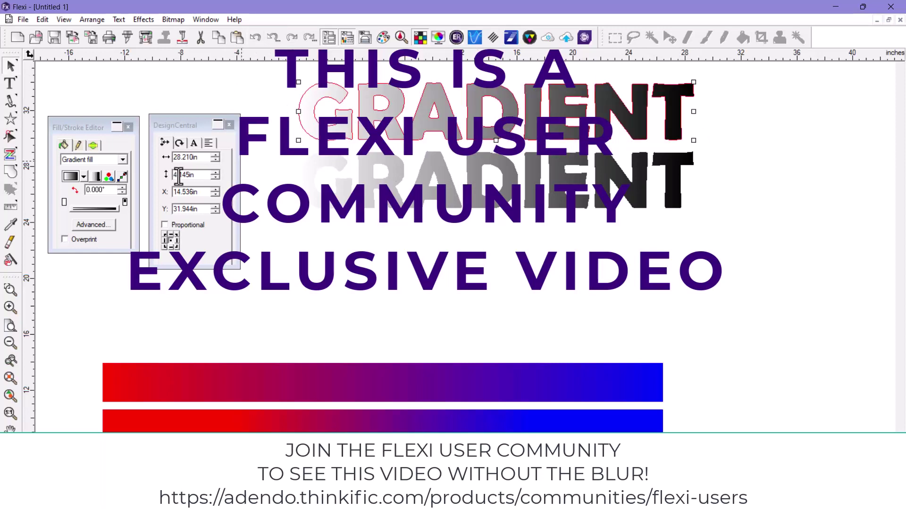
Set the upper GRADIENT word's width to 36 inches with proportional scaling off.
left_click(202, 159)
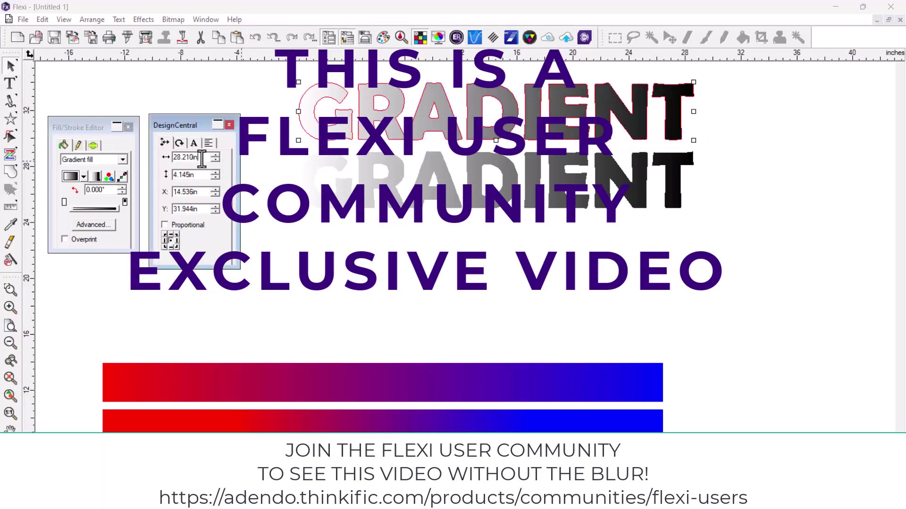
left_click_drag(200, 159, 139, 160)
key("Tab")
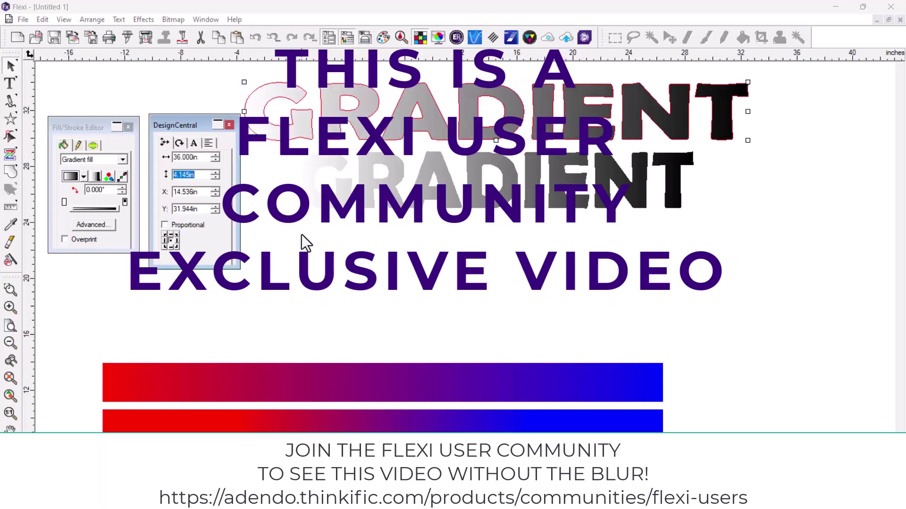
Examine how the gradient direction line spans the widened upper GRADIENT word and leave gradient editing.
left_click(452, 191)
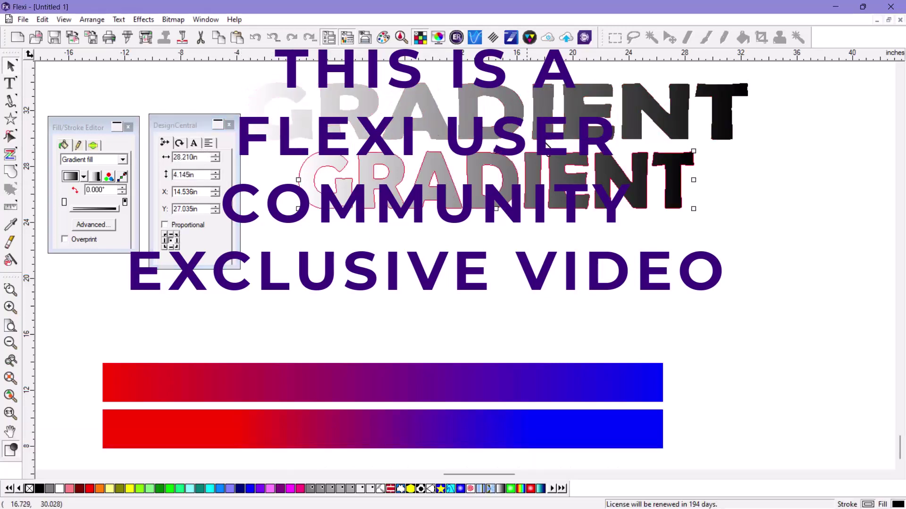
left_click(357, 120)
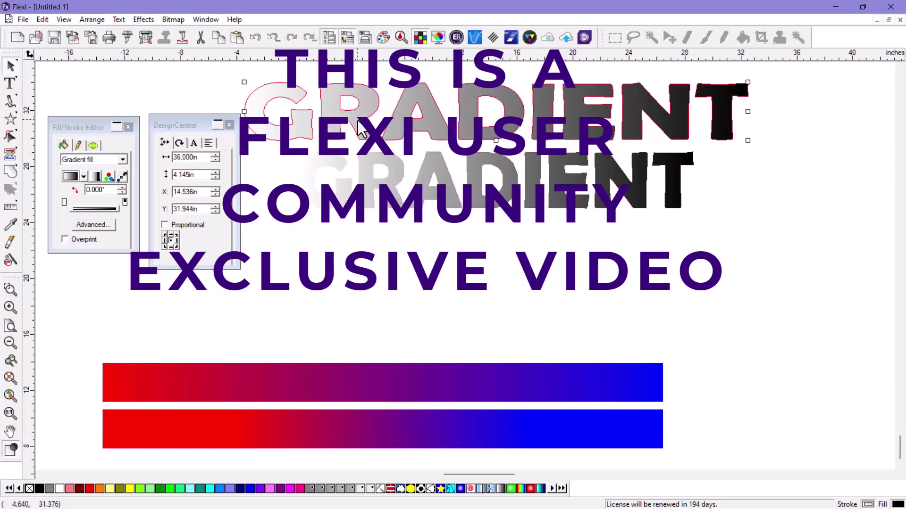
left_click(123, 177)
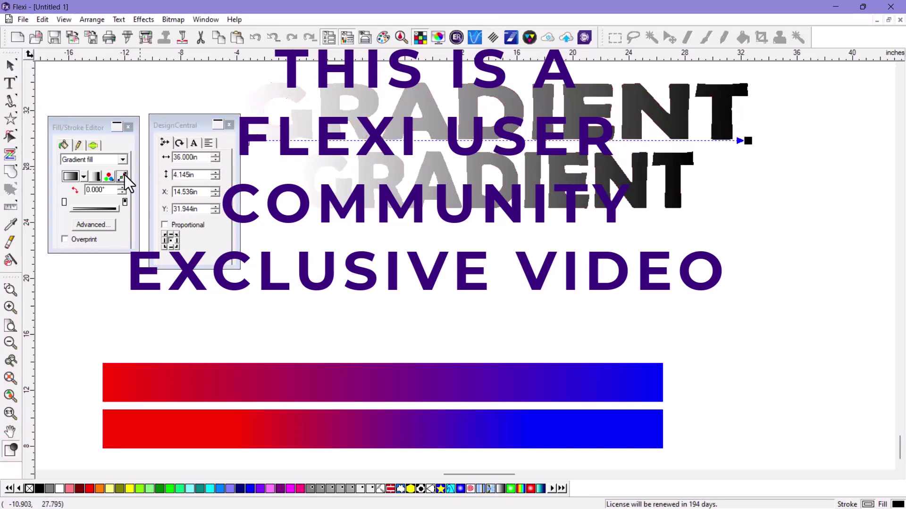
left_click(125, 175)
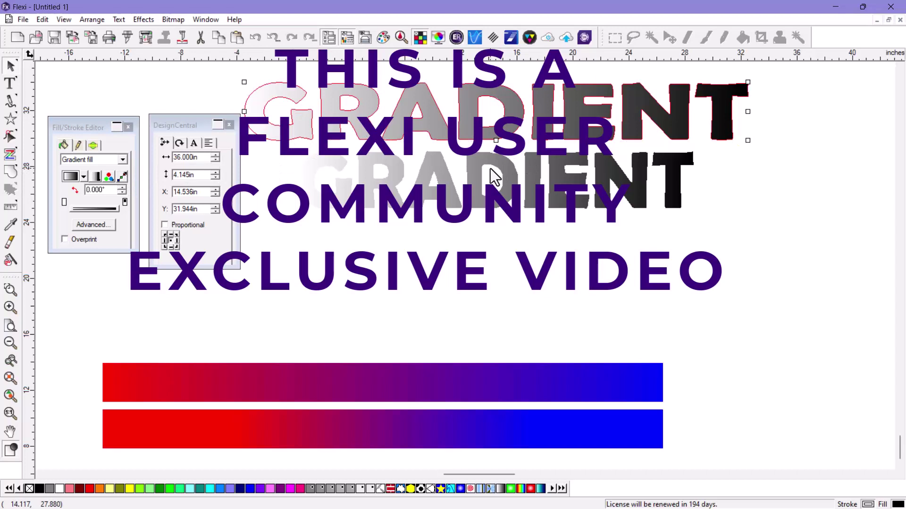
Turn off Transform with object in the advanced gradient settings of the lower GRADIENT word.
left_click(451, 195)
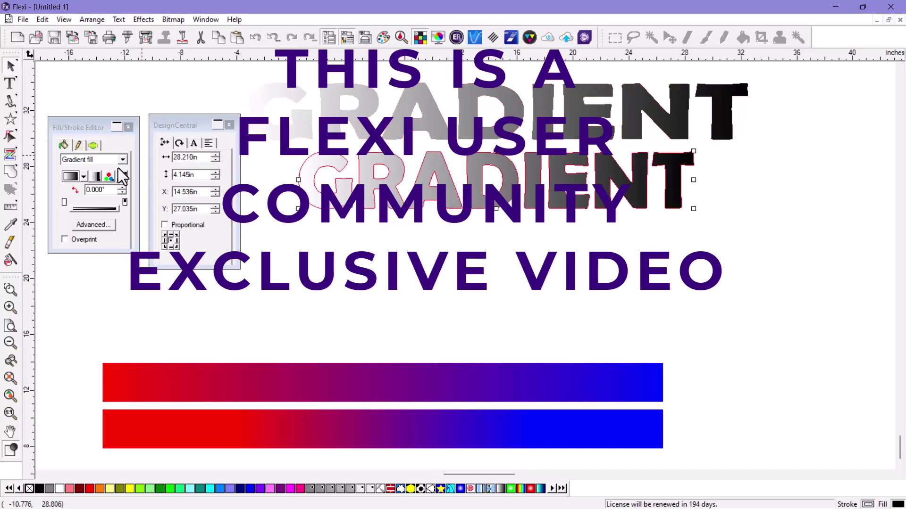
left_click(93, 222)
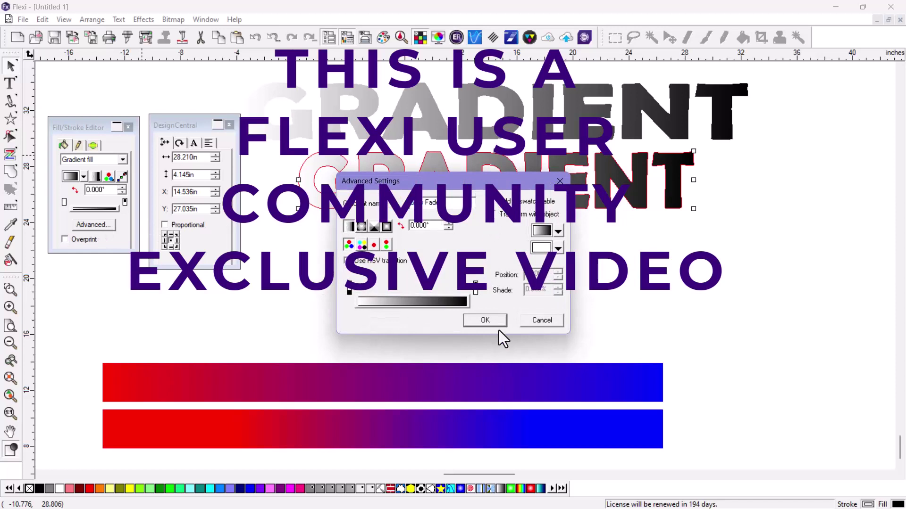
left_click(485, 321)
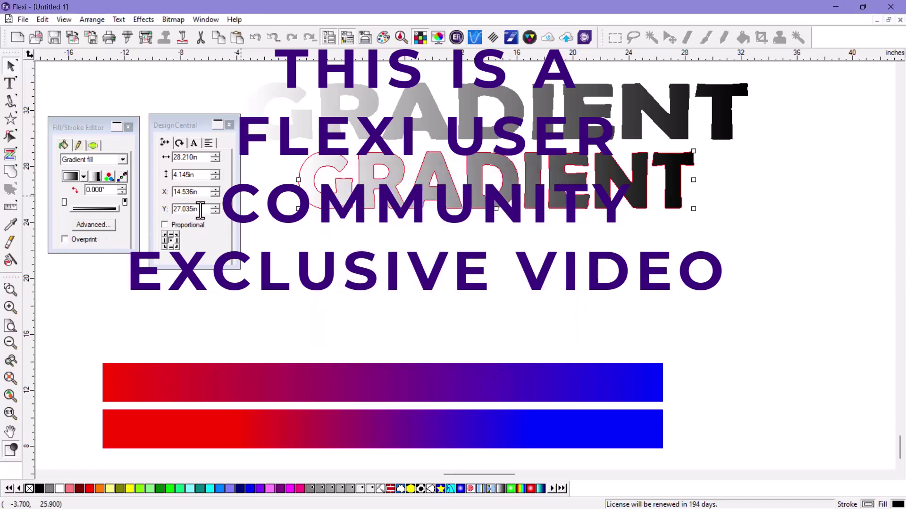
Set the lower GRADIENT word's width to 36 inches with proportional scaling off, and deselect it.
double_click(188, 157)
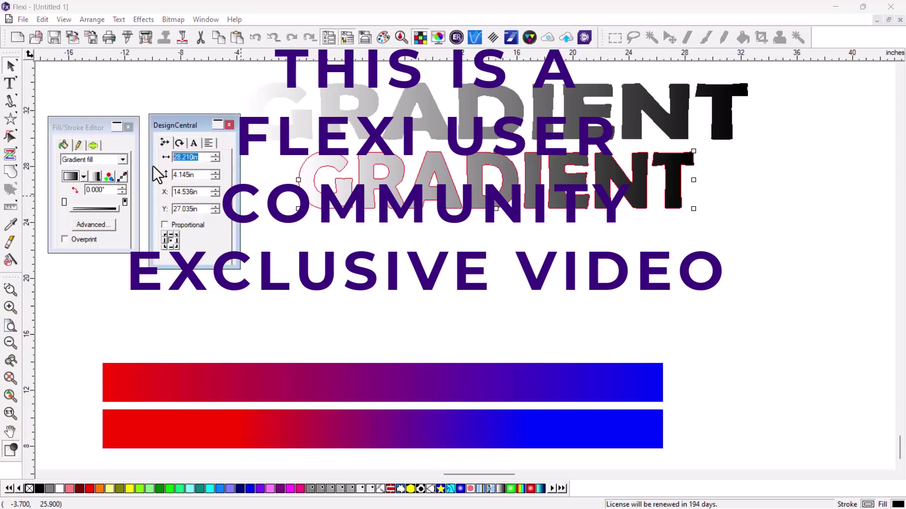
type("36")
key("Return")
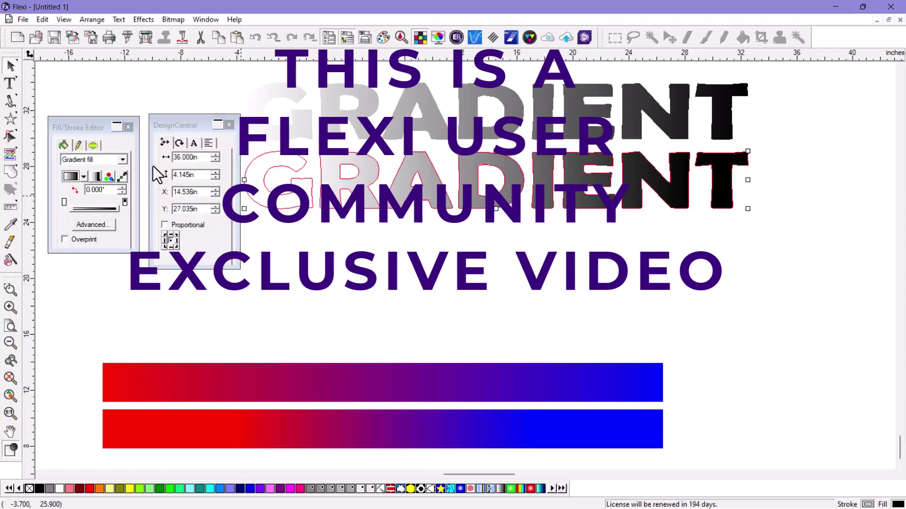
left_click(442, 286)
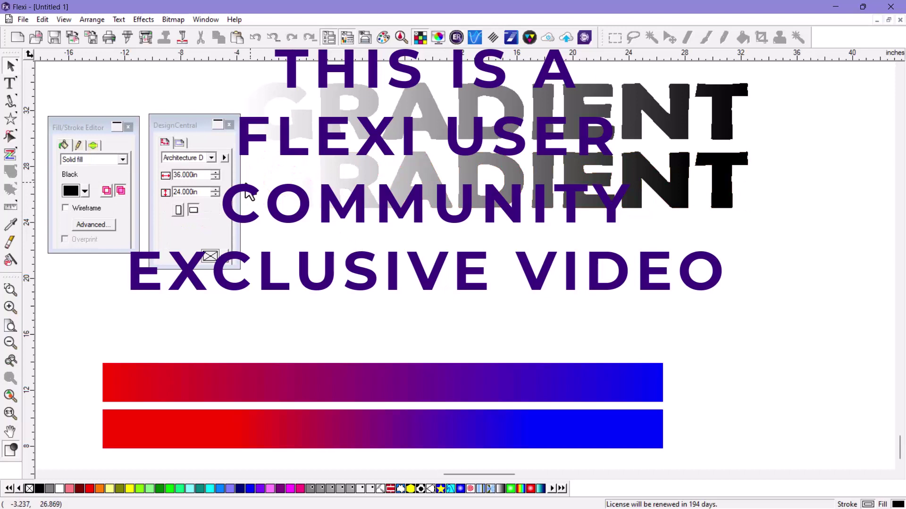
Examine the lower GRADIENT word's gradient direction line against its new width, and deselect the word.
left_click(424, 202)
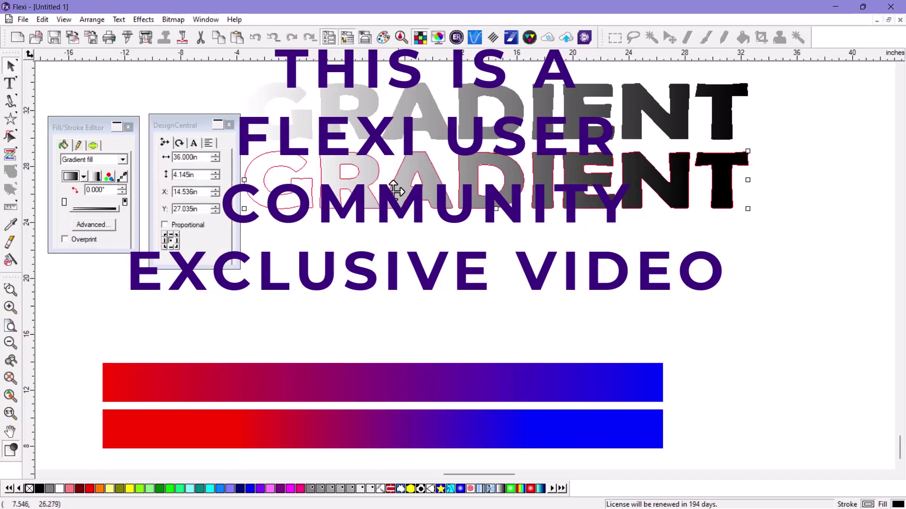
left_click(124, 175)
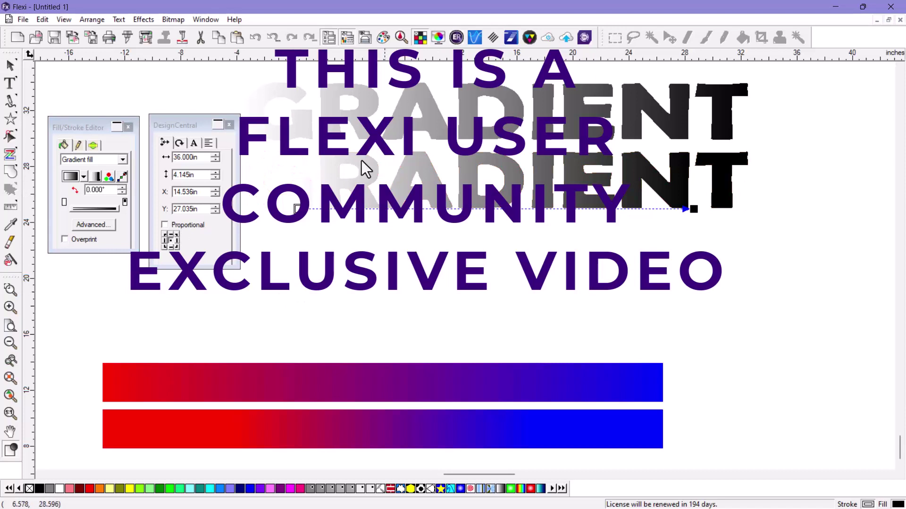
left_click(440, 270)
left_click(417, 278)
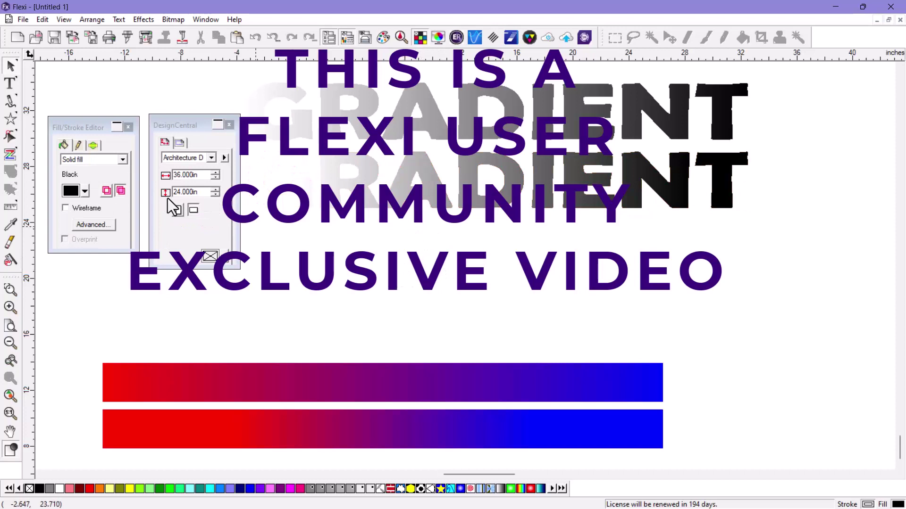
left_click(421, 192)
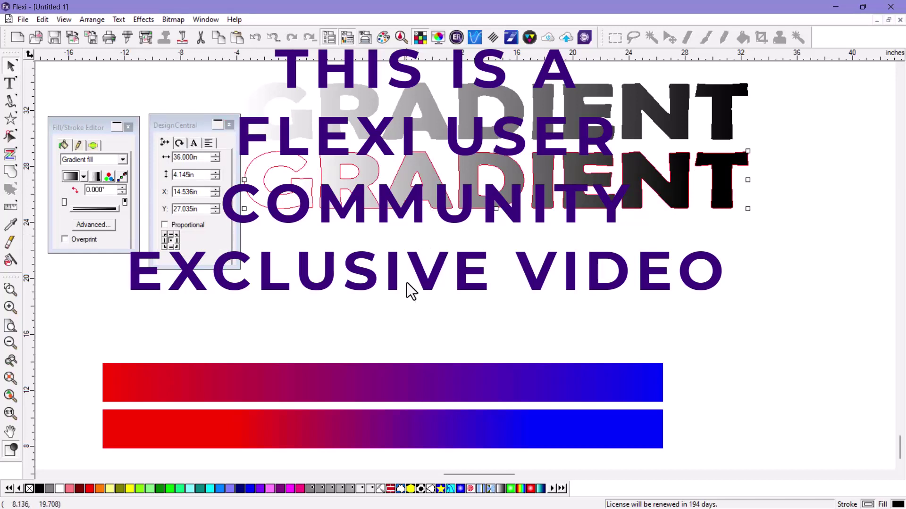
left_click(453, 250)
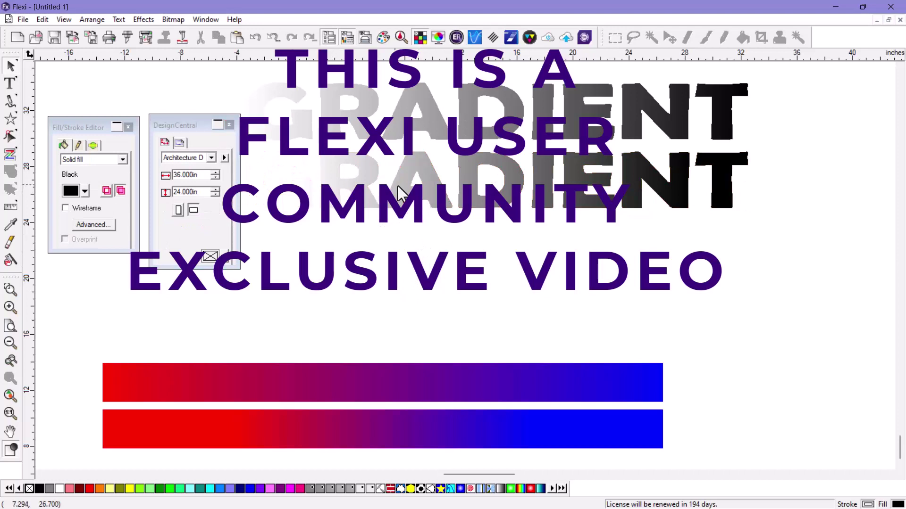
Check the advanced gradient settings of the upper GRADIENT word and leave them without changes.
left_click(433, 132)
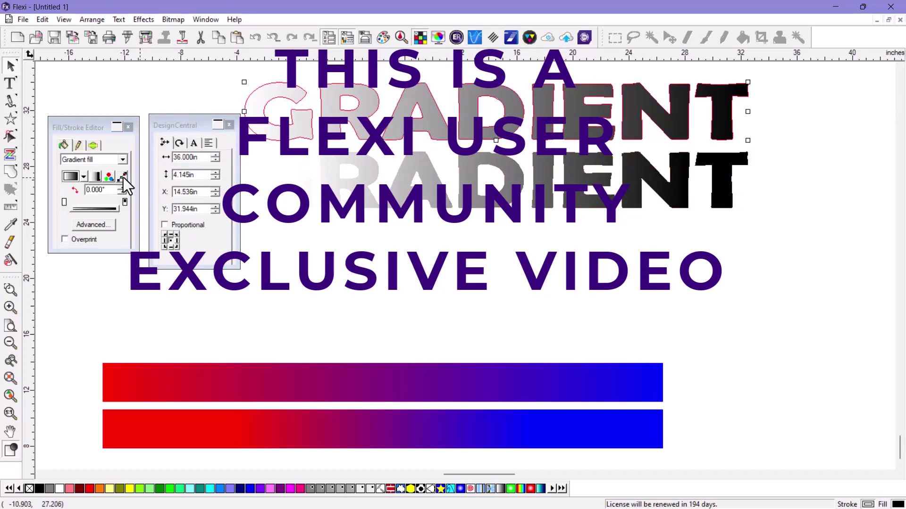
left_click(94, 225)
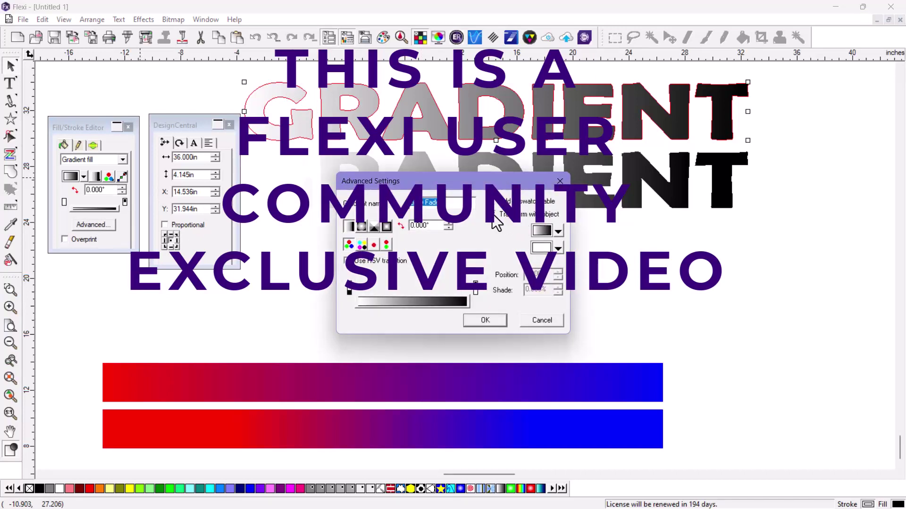
left_click(549, 322)
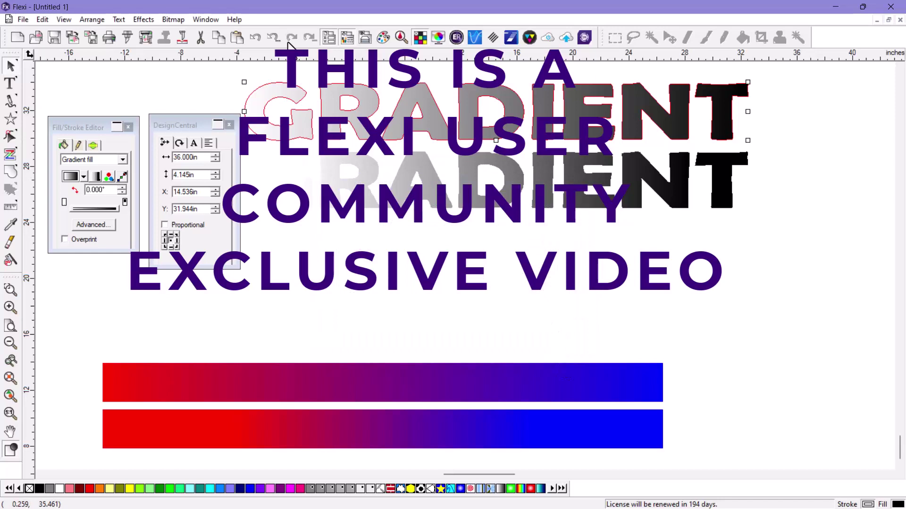
Undo the resizing and gradient fills of both GRADIENT words and the widening of both red-to-blue bars.
left_click(259, 38)
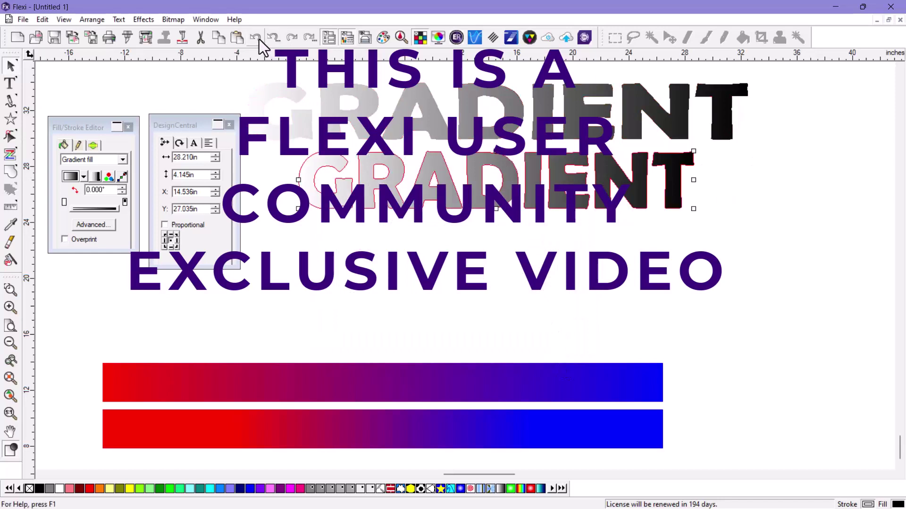
left_click(334, 381)
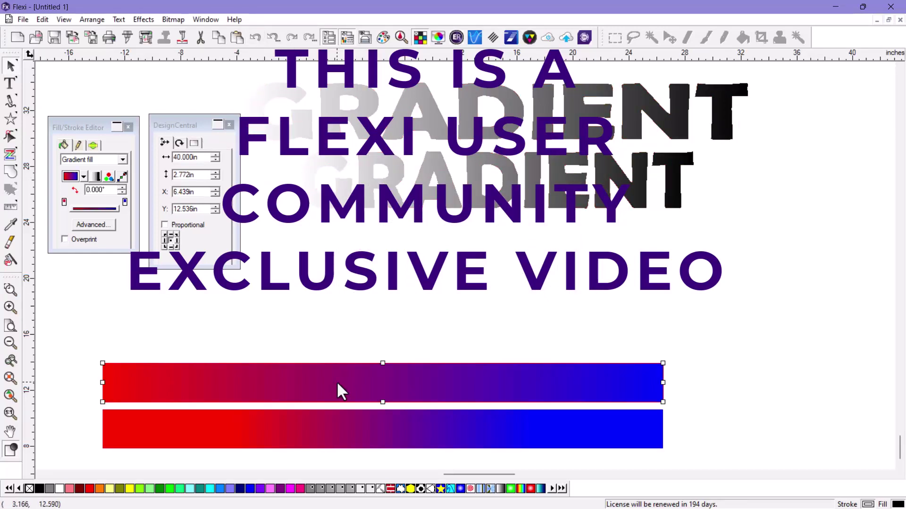
left_click(256, 41)
left_click(256, 41)
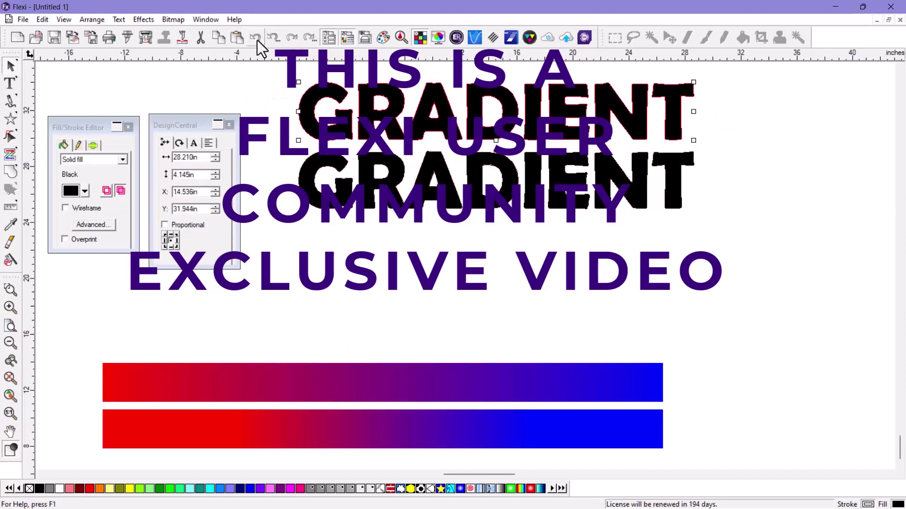
left_click(257, 41)
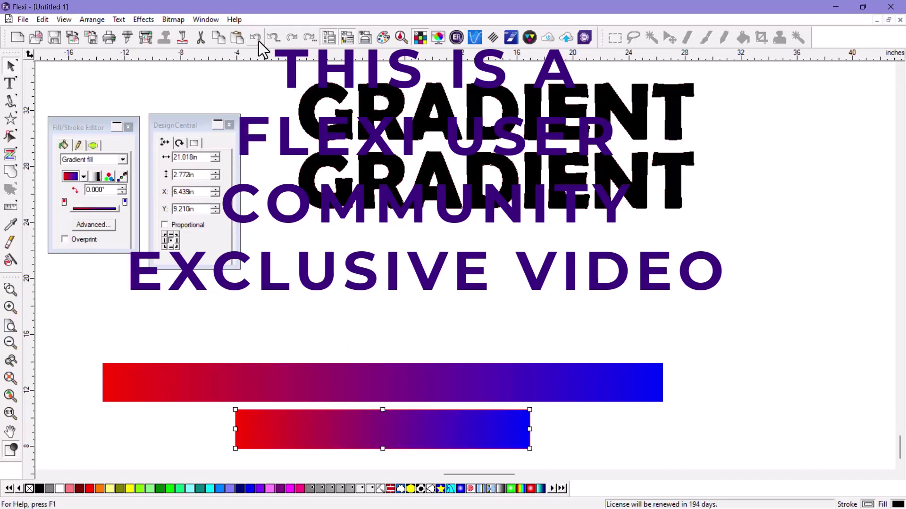
left_click(258, 41)
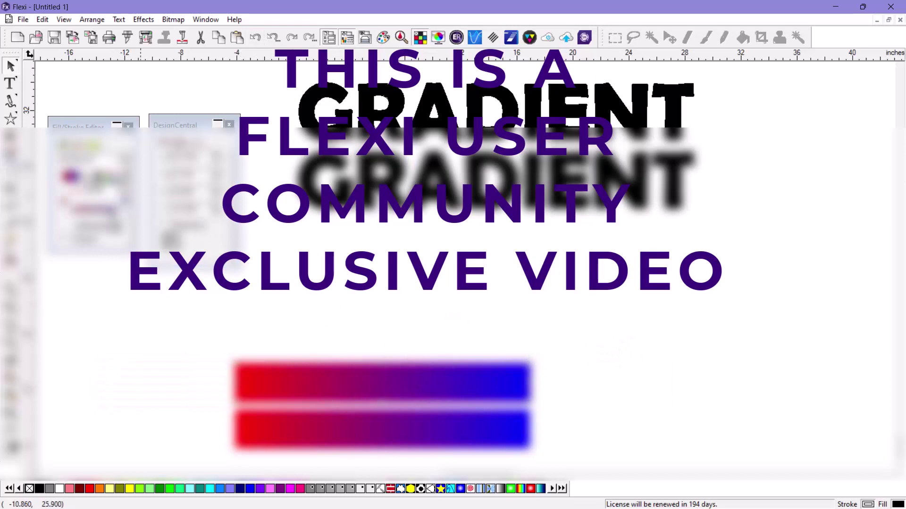
Turn on HSV transition in the upper bar's advanced gradient settings and apply it.
left_click(107, 228)
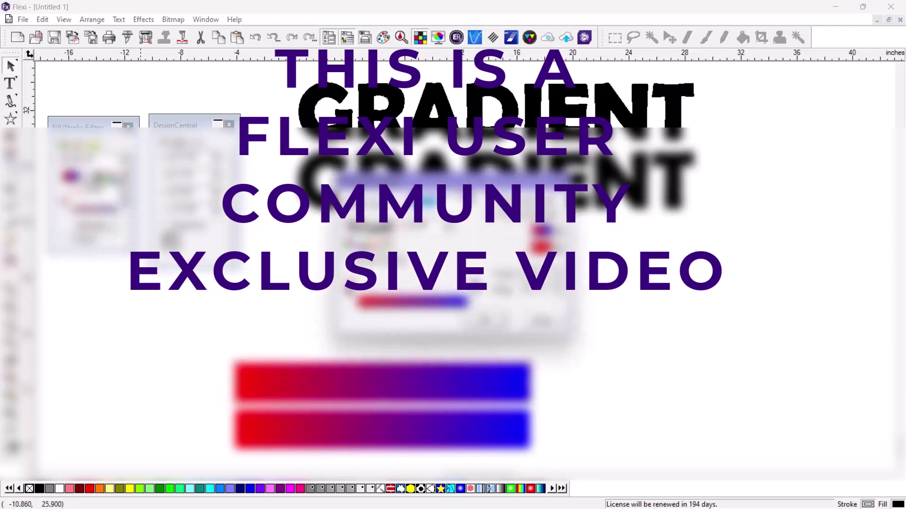
left_click_drag(469, 183, 405, 103)
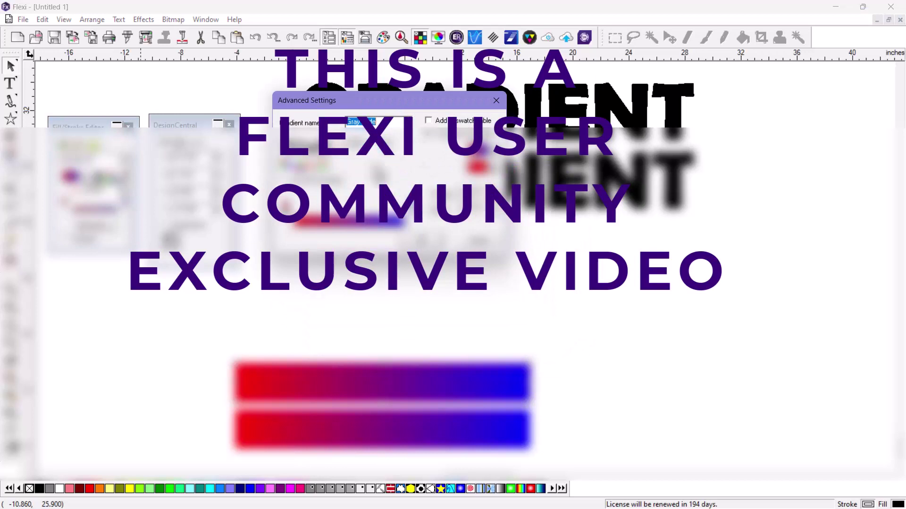
left_click(286, 194)
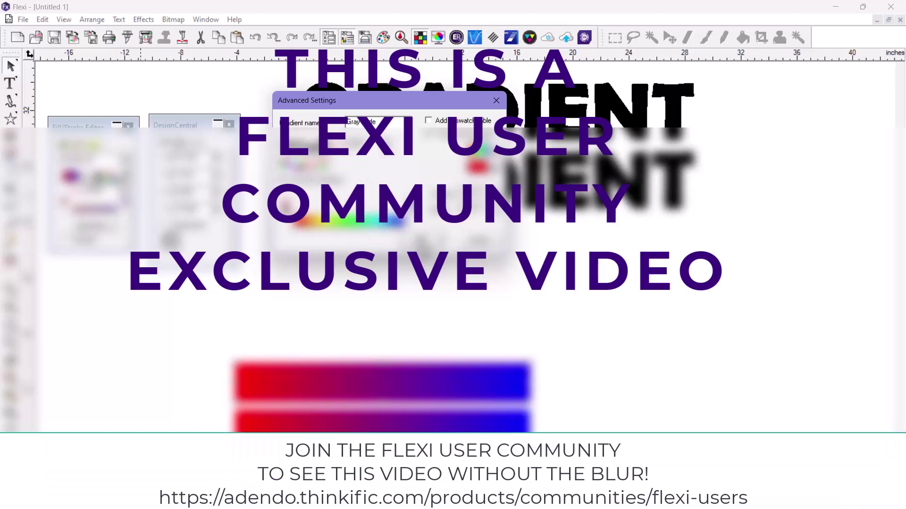
left_click(421, 243)
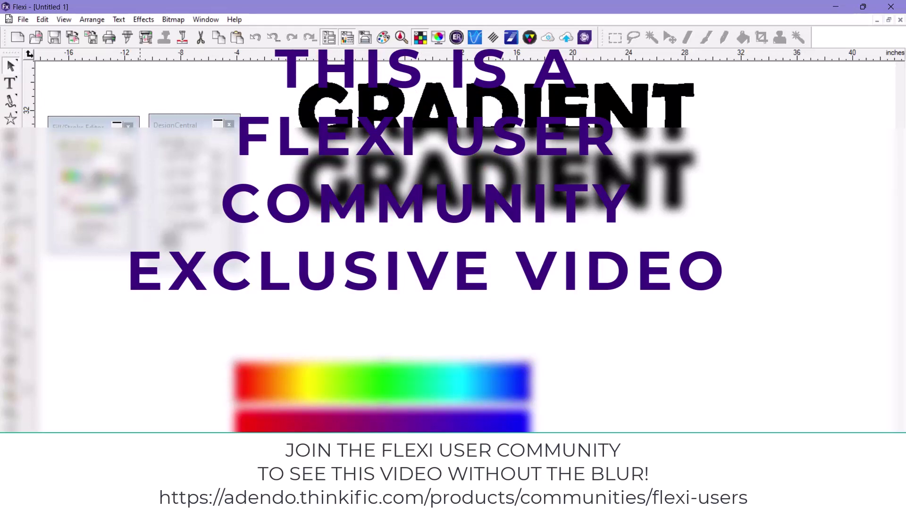
Compare the upper bar's gradient with HSV transition on and off in the advanced settings, leaving it off.
left_click(97, 228)
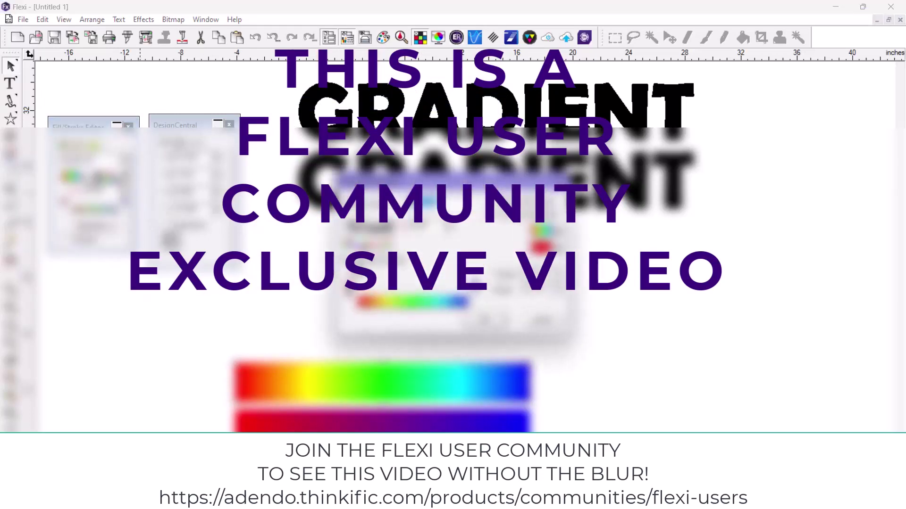
left_click(347, 262)
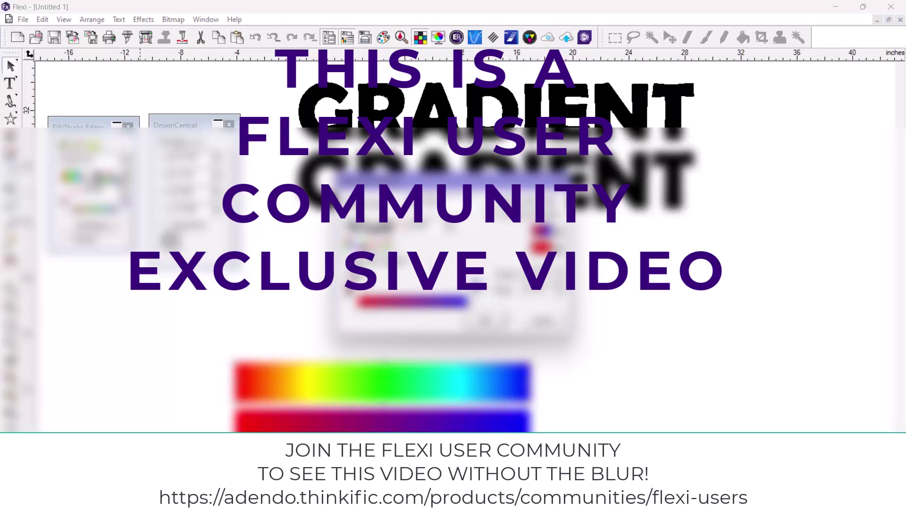
left_click(351, 273)
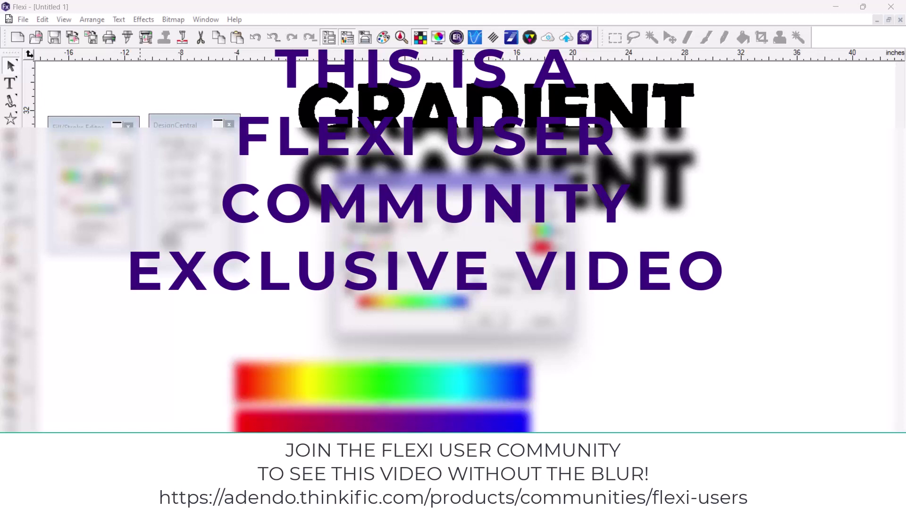
left_click(350, 263)
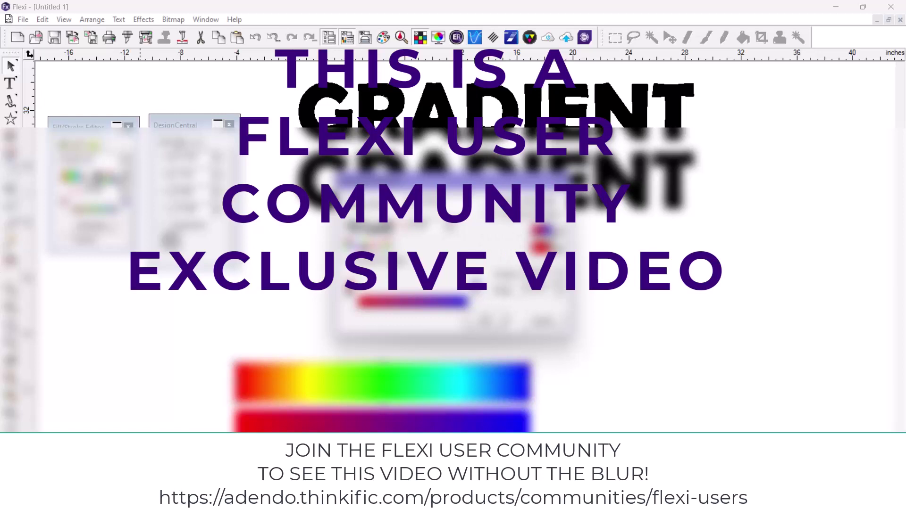
Check the color choices for the gradient stop, apply the advanced settings to the upper bar, and deselect it.
left_click(694, 268)
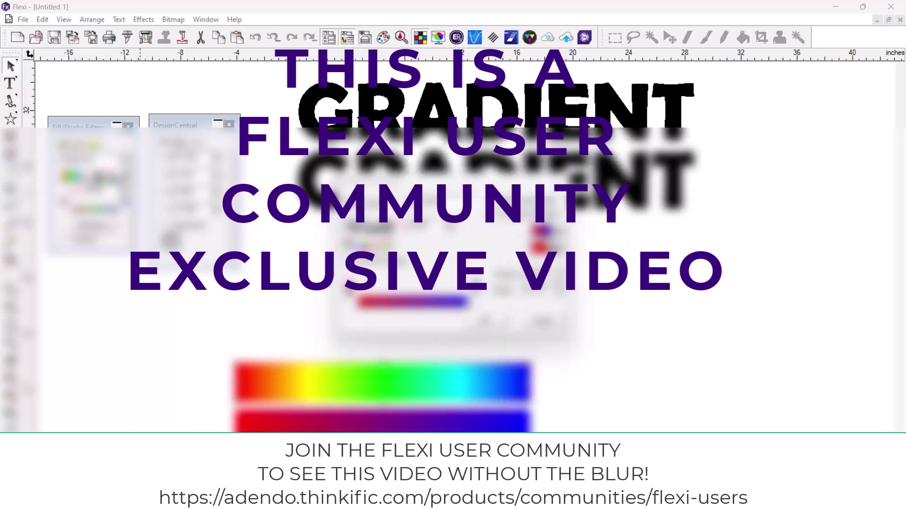
left_click(559, 249)
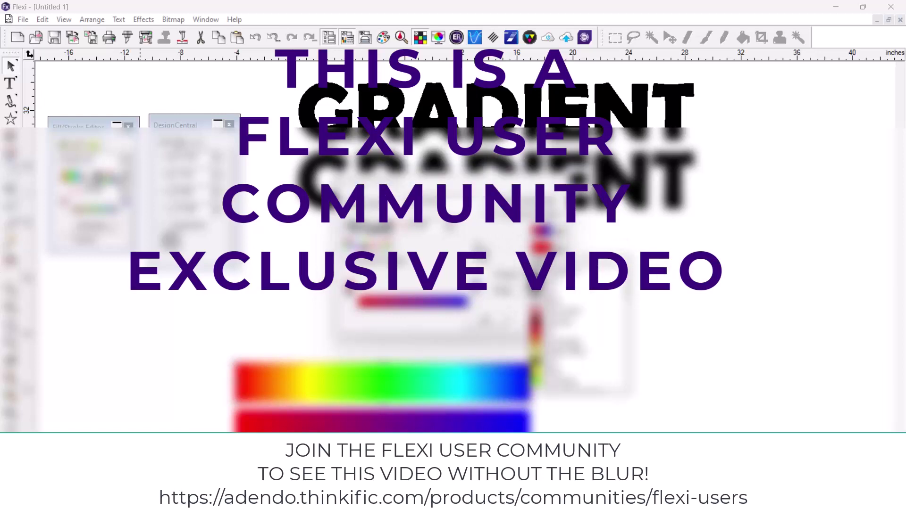
left_click(476, 246)
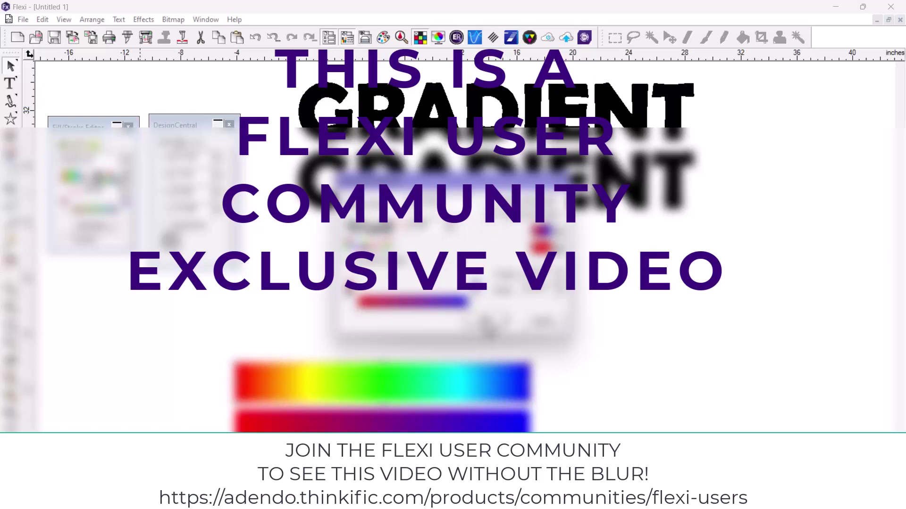
left_click(486, 326)
left_click(551, 332)
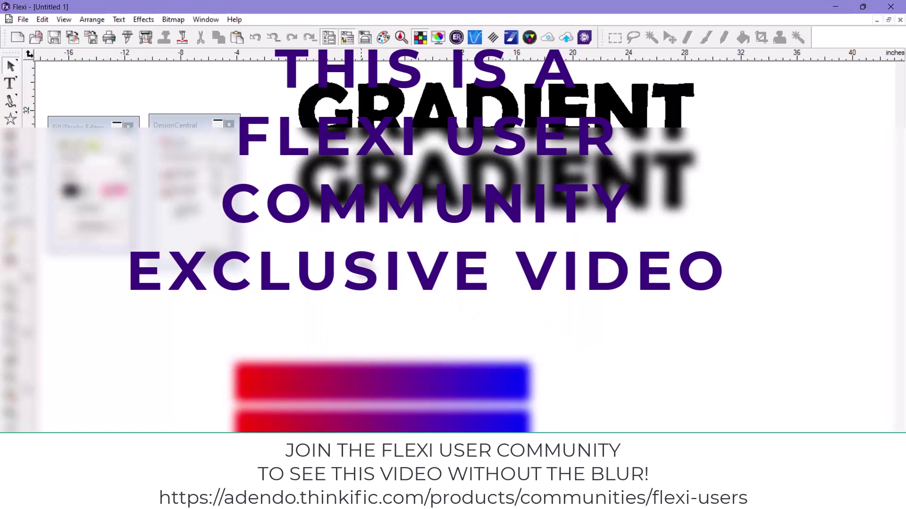
Open RIP and Print for the upper bar and set its output to Use color correction.
left_click(364, 380)
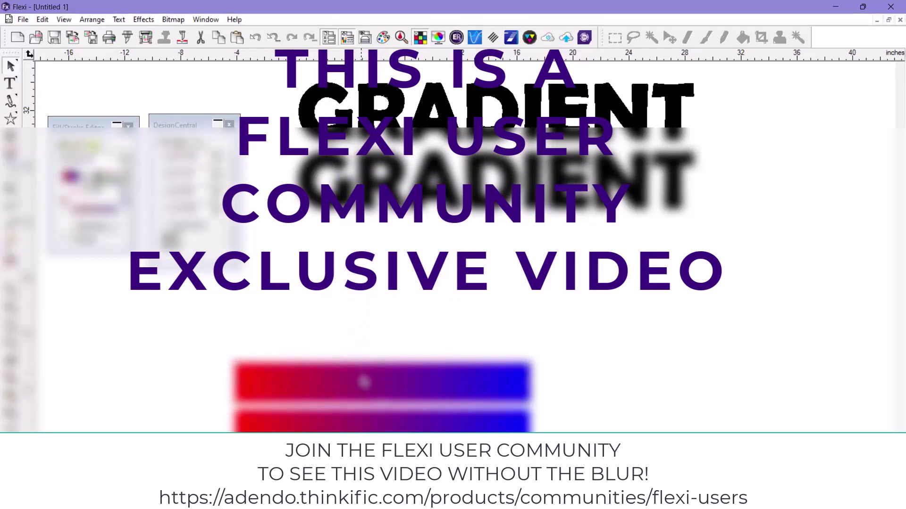
left_click(146, 38)
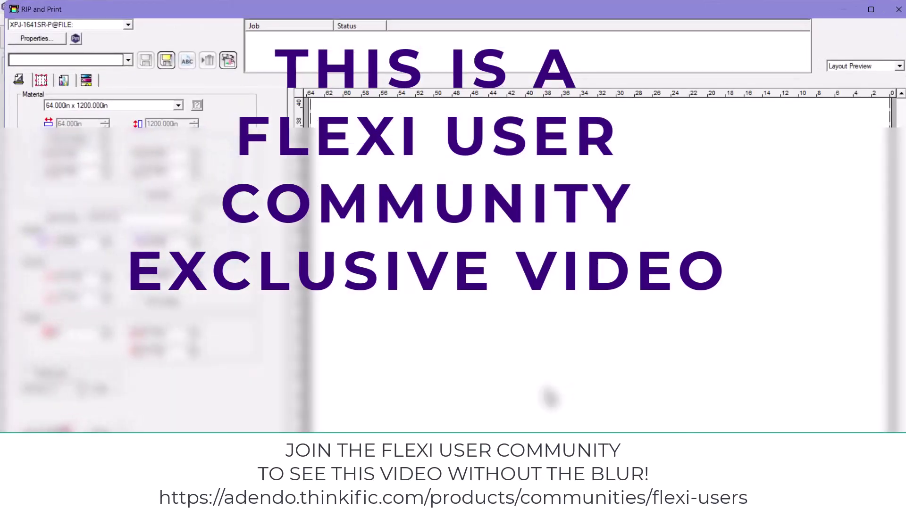
left_click(64, 81)
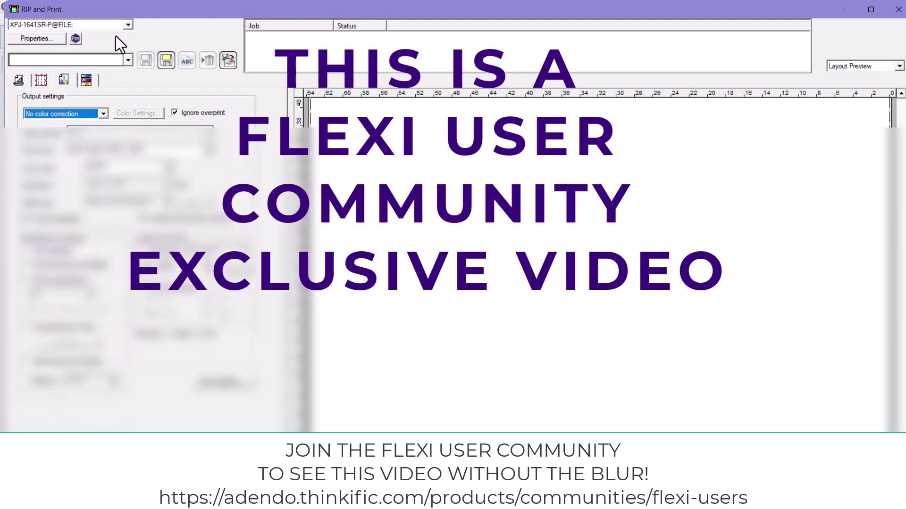
left_click(82, 116)
left_click(76, 137)
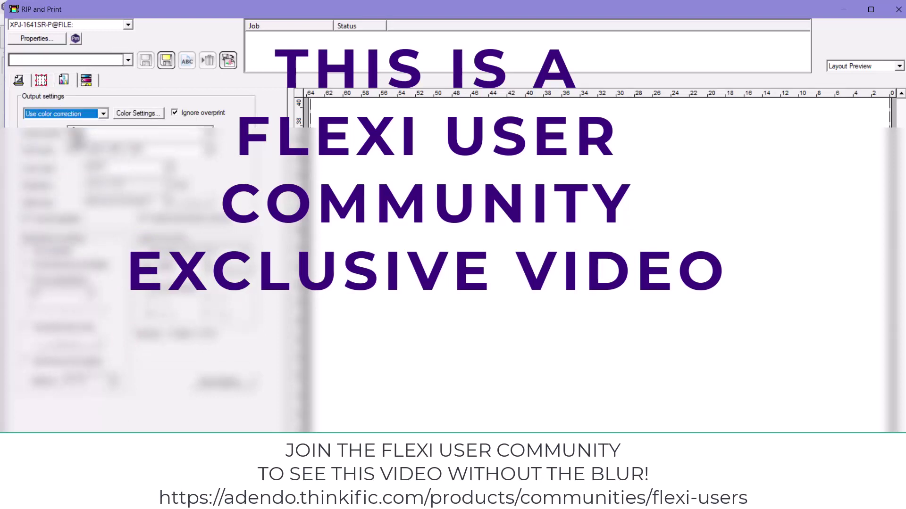
Examine the color correction settings for the print output and close them without changes.
left_click(143, 115)
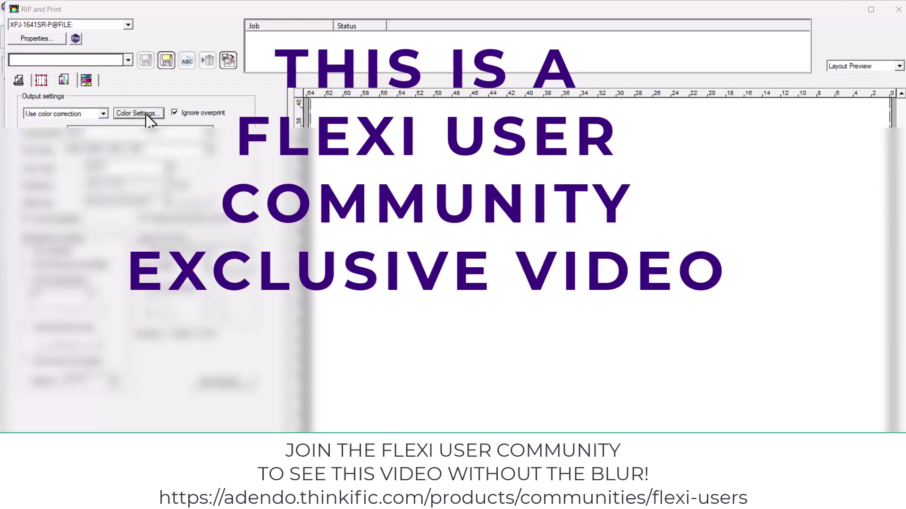
left_click(384, 157)
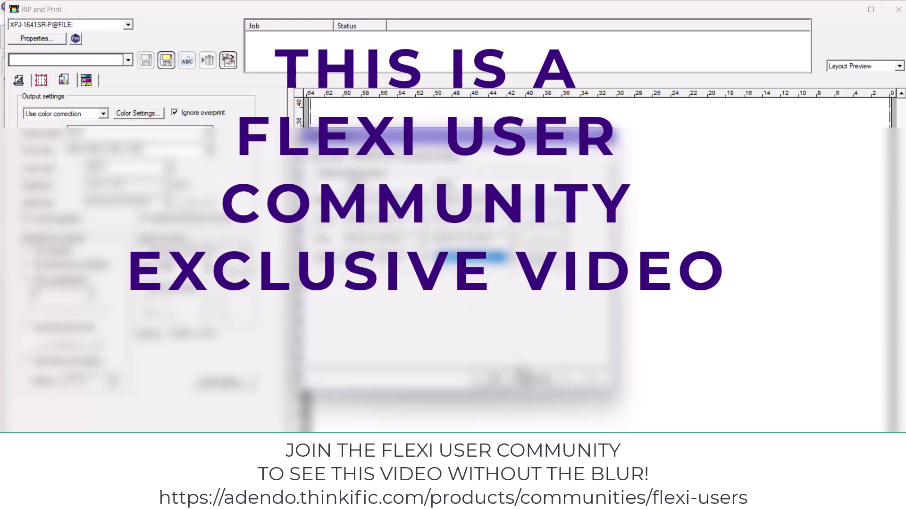
left_click(548, 380)
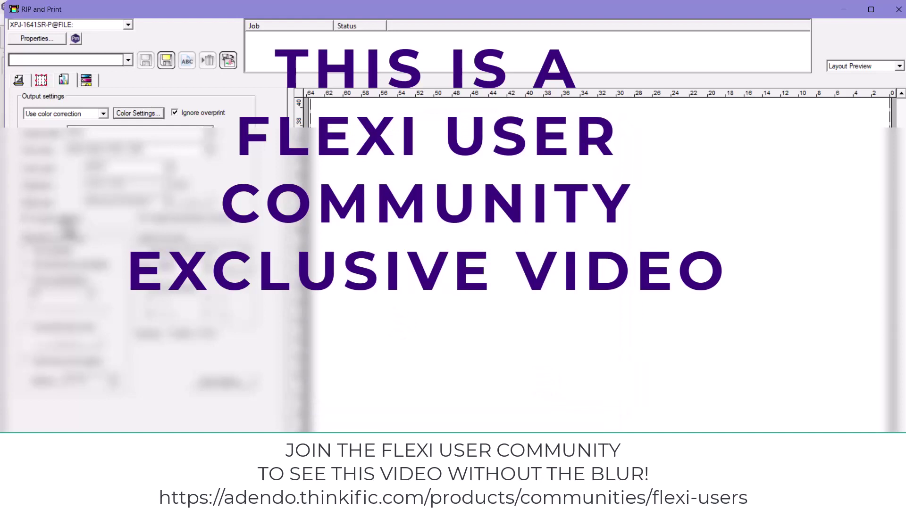